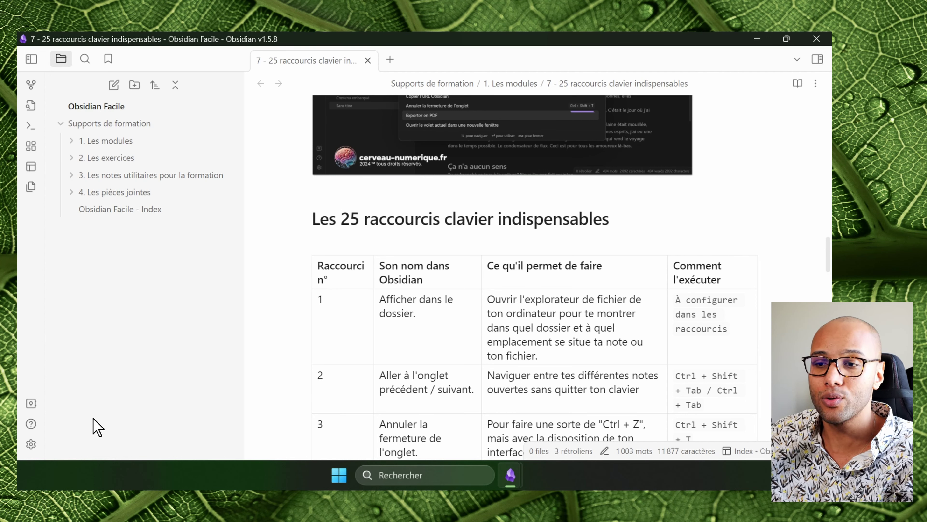
# Step: Open the keyboard shortcut settings and show the options for filtering shortcuts by assignment
pyautogui.click(31, 443)
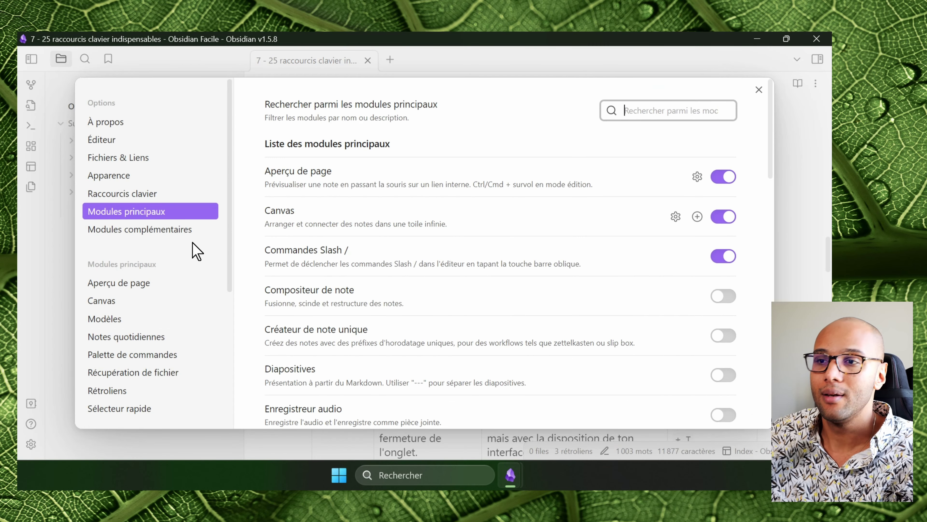
pyautogui.click(170, 192)
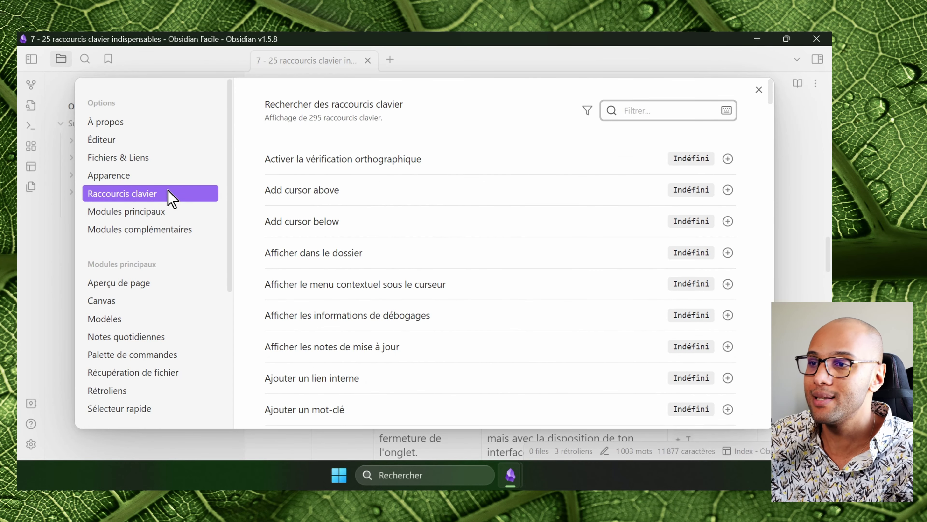
pyautogui.click(766, 116)
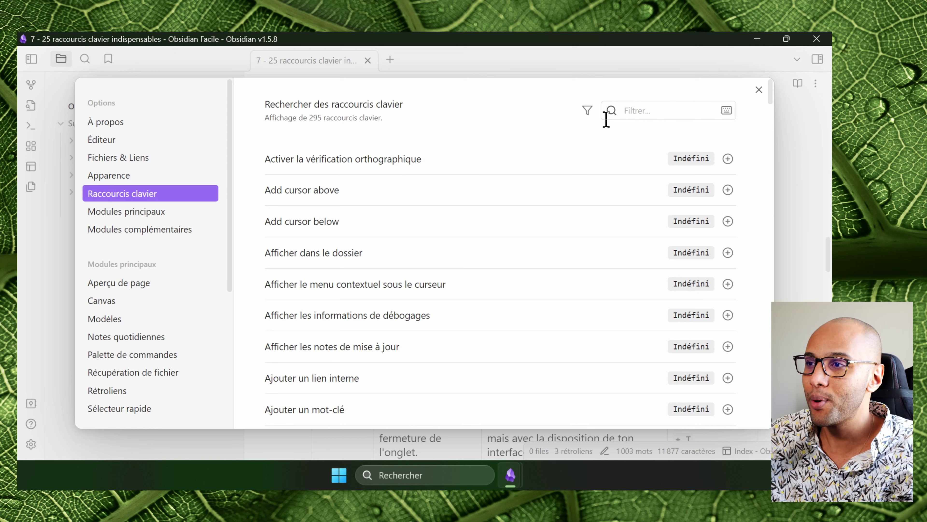
pyautogui.click(588, 112)
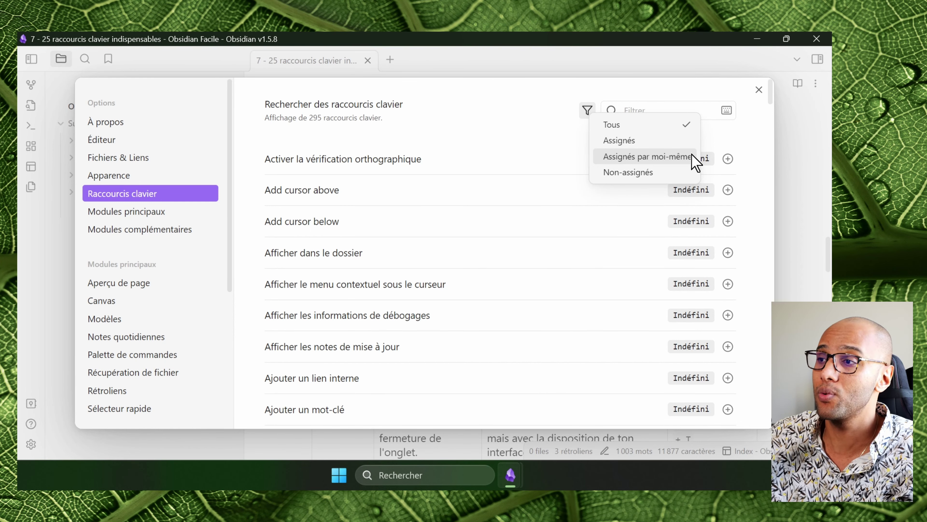
pyautogui.click(587, 110)
# Step: Search the keyboard shortcuts for "crée" and clear the search
pyautogui.click(652, 111)
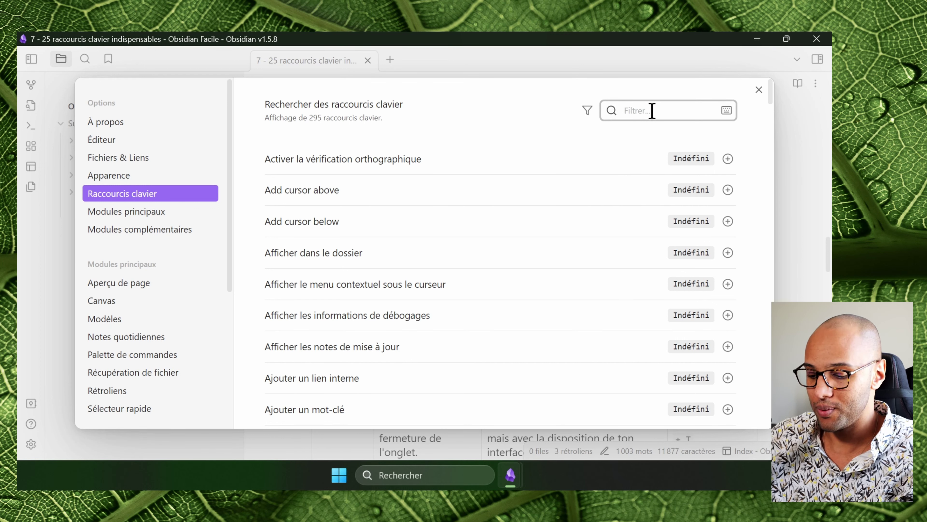
pyautogui.write('crée')
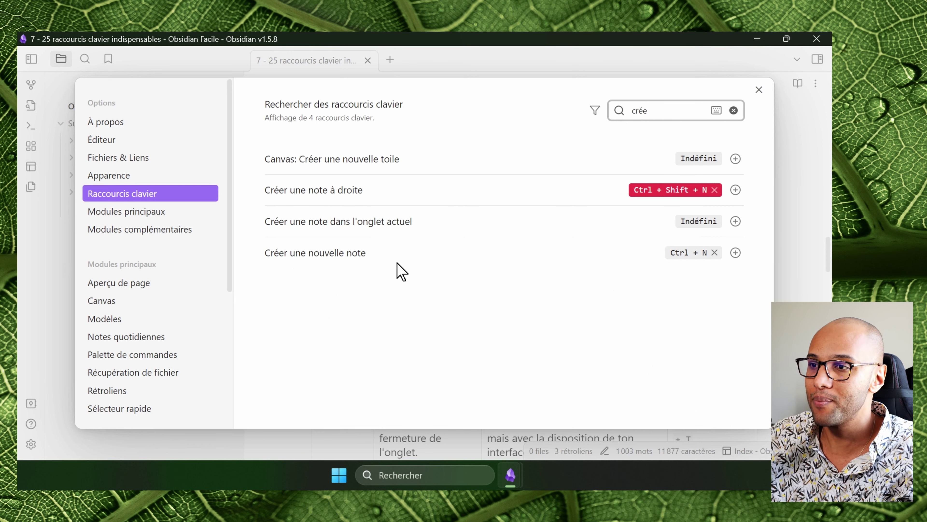
pyautogui.doubleClick(673, 115)
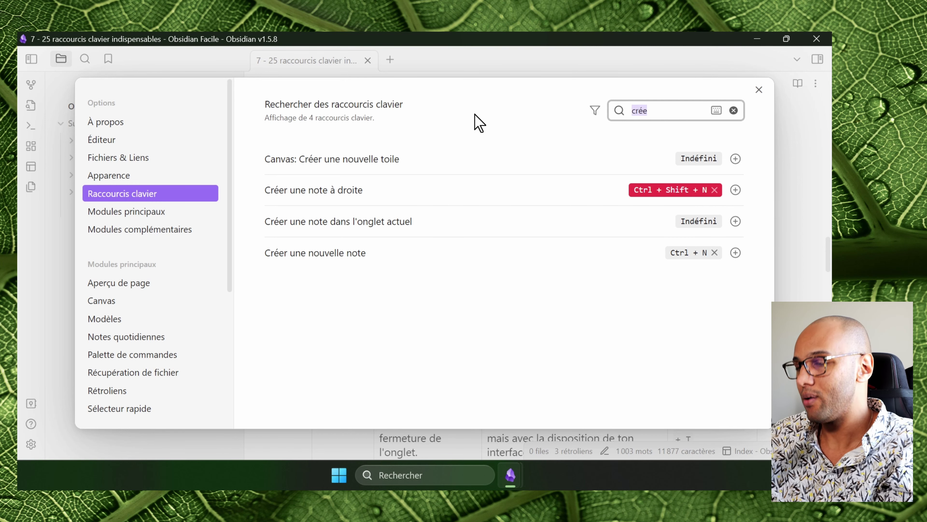
pyautogui.press('BackSpace')
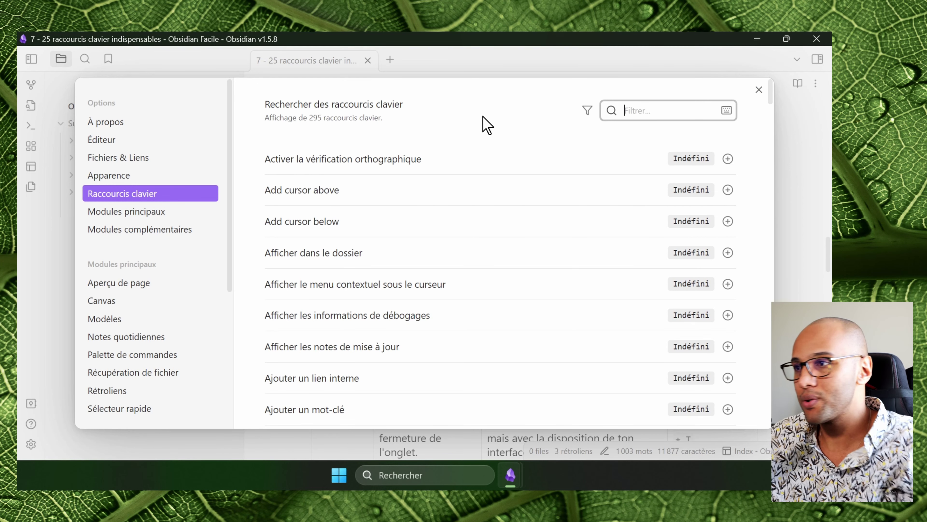
# Step: Filter the shortcut list by the key combination Ctrl + N, and remove that filter
pyautogui.click(726, 110)
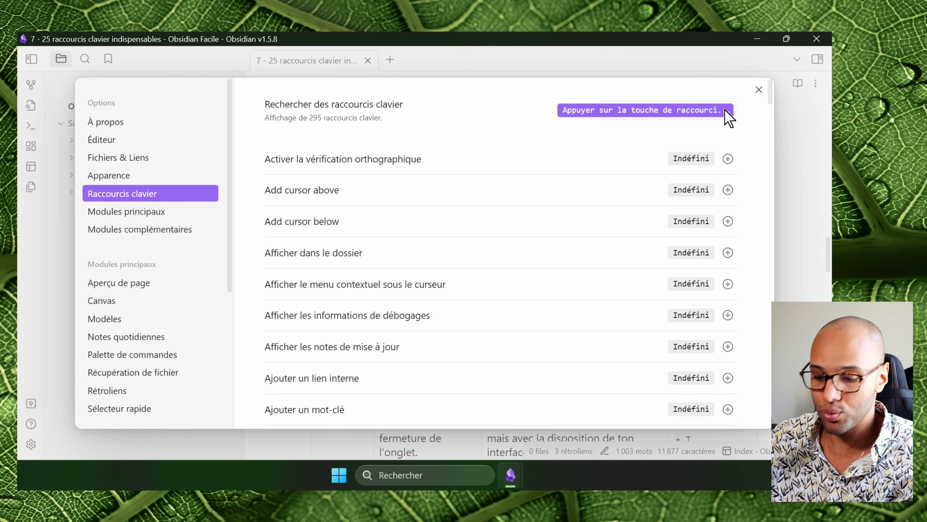
pyautogui.hotkey('ctrl', 'n')
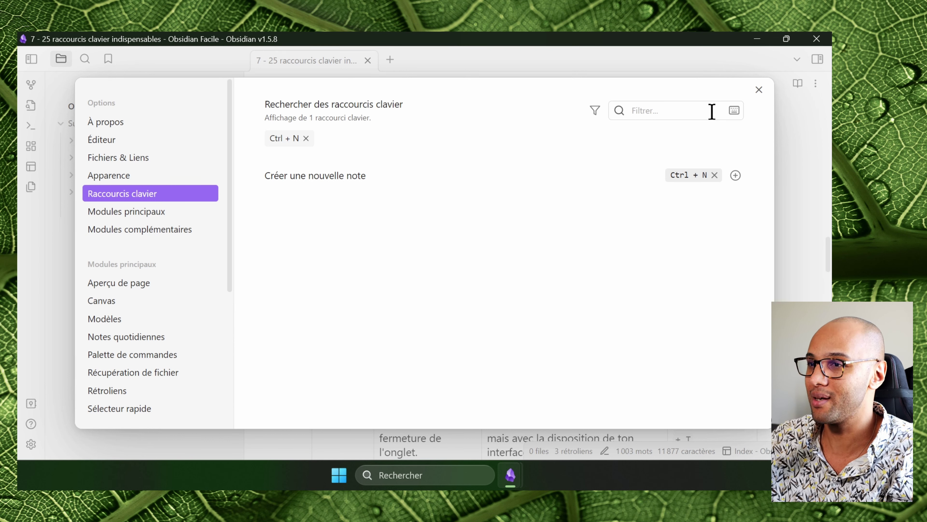
pyautogui.click(306, 139)
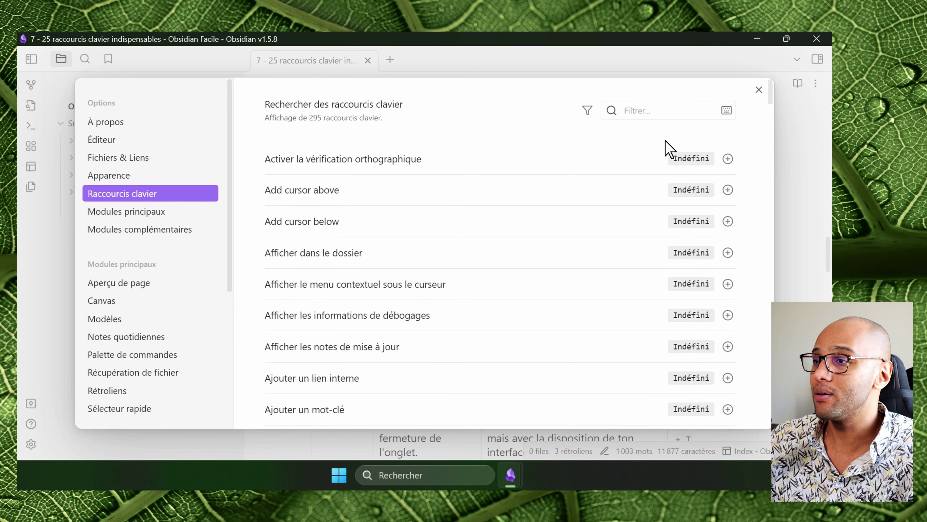
# Step: Assign Ctrl + N to "Activer la vérification orthographique" and list all commands that share this combination
pyautogui.click(728, 160)
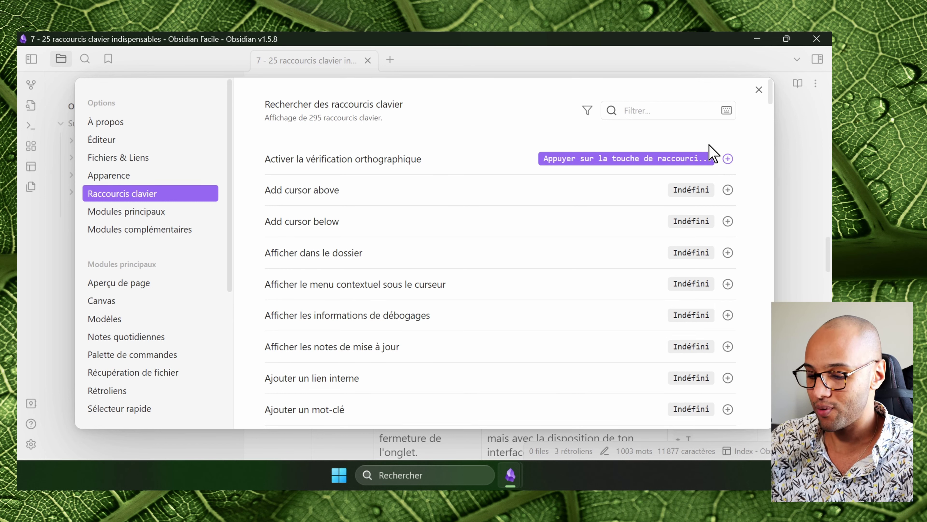
pyautogui.hotkey('ctrl', 'n')
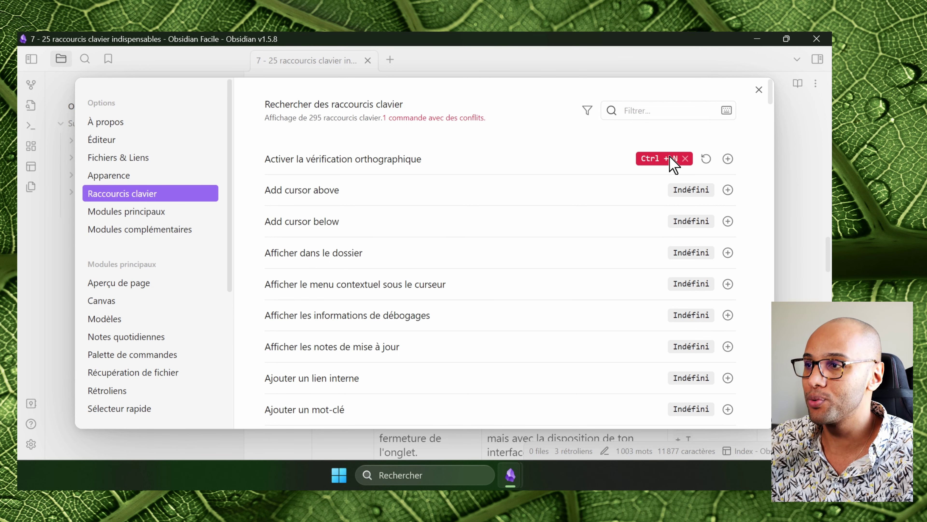
pyautogui.moveTo(665, 161)
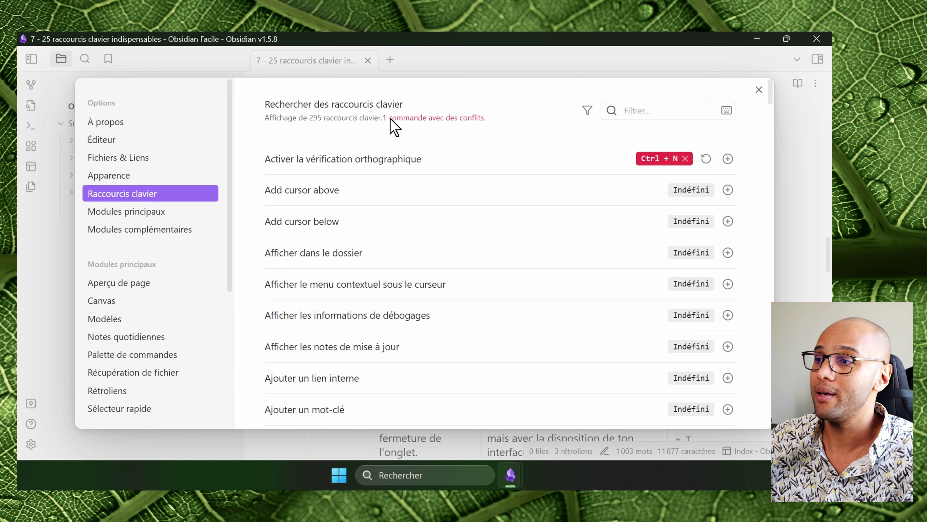
pyautogui.click(658, 161)
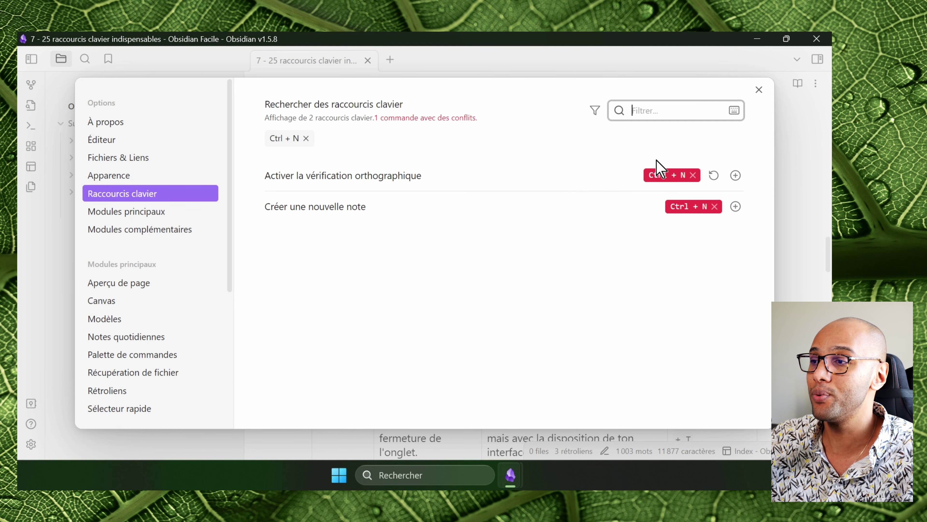
pyautogui.moveTo(663, 181)
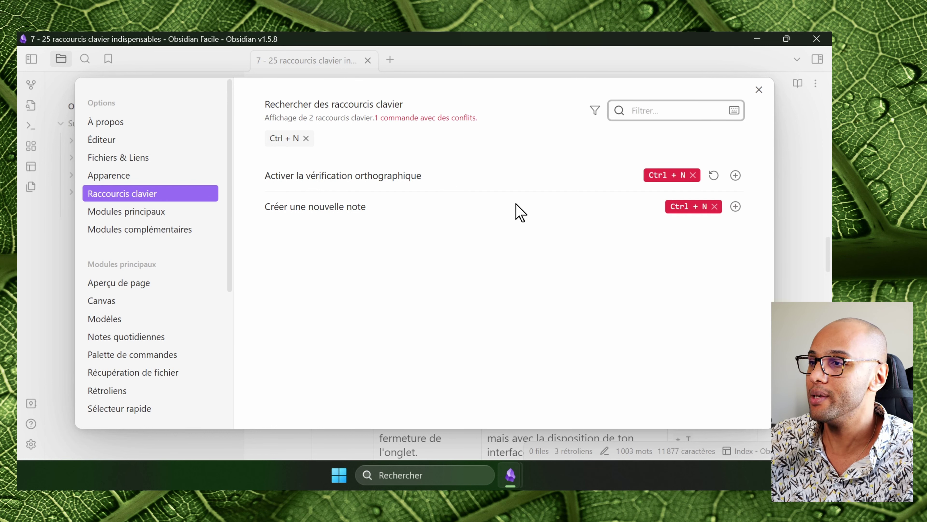
# Step: Remove the Ctrl + N shortcut from "Activer la vérification orthographique" and close the settings
pyautogui.click(693, 175)
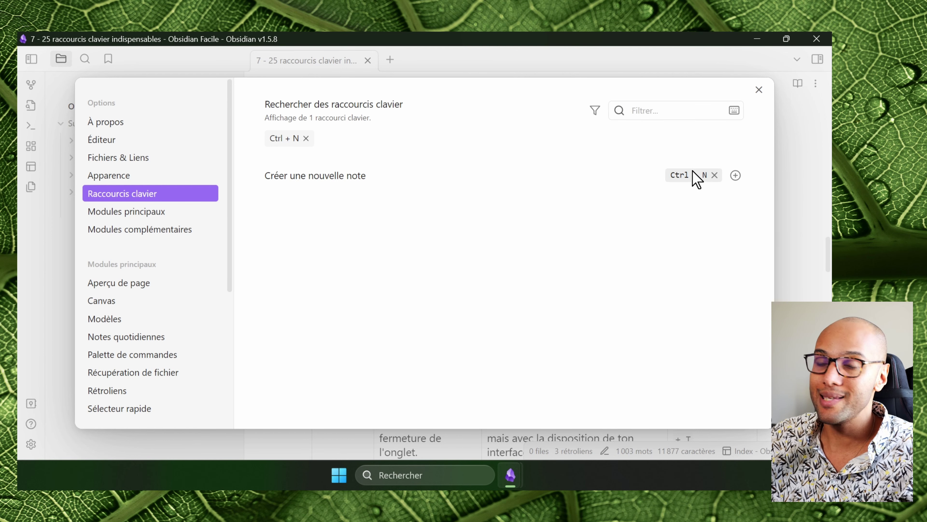
pyautogui.press('Escape')
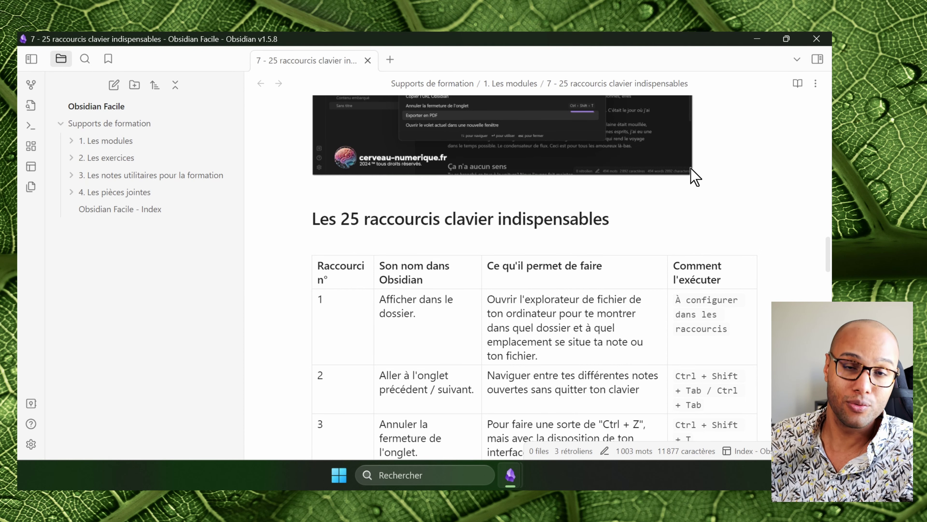
# Step: Find and run the command "Afficher dans le dossier" for the note on the 25 keyboard shortcuts
pyautogui.scroll(-2, 690, 168)
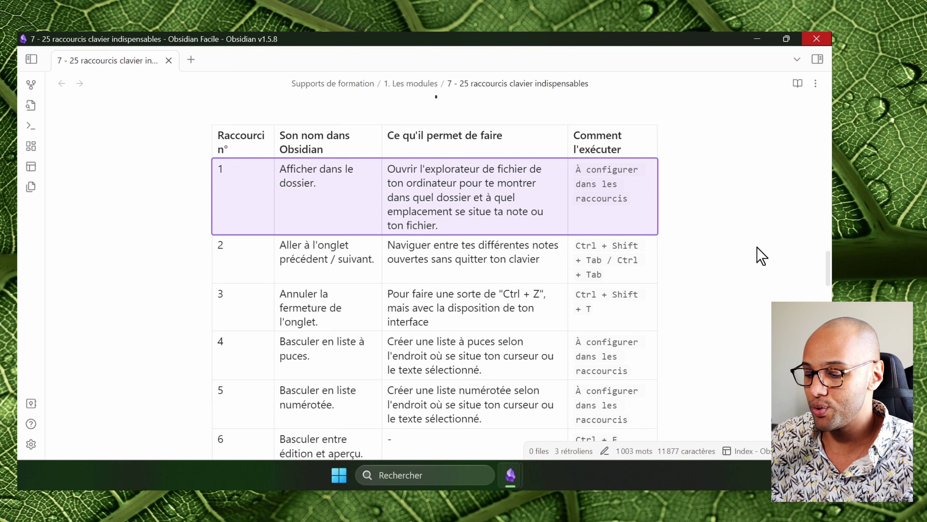
pyautogui.hotkey('ctrl', 'p')
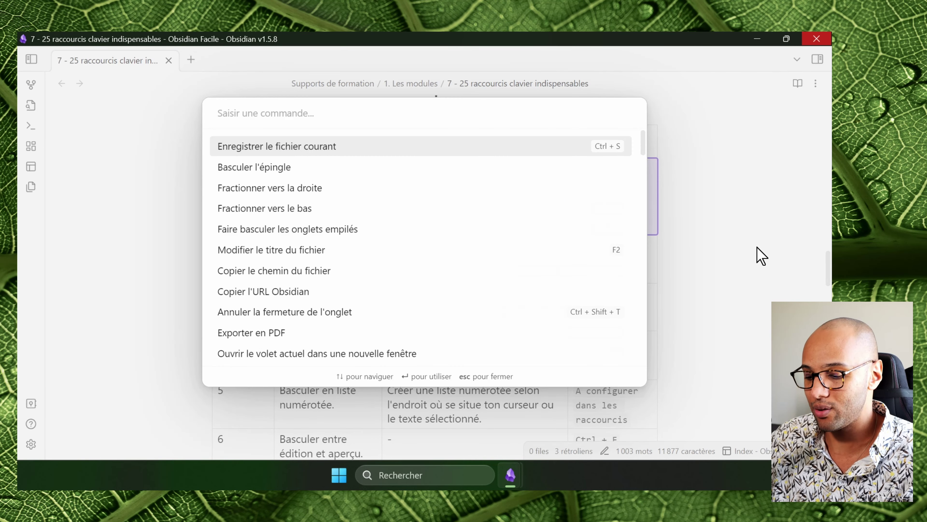
pyautogui.write('affich')
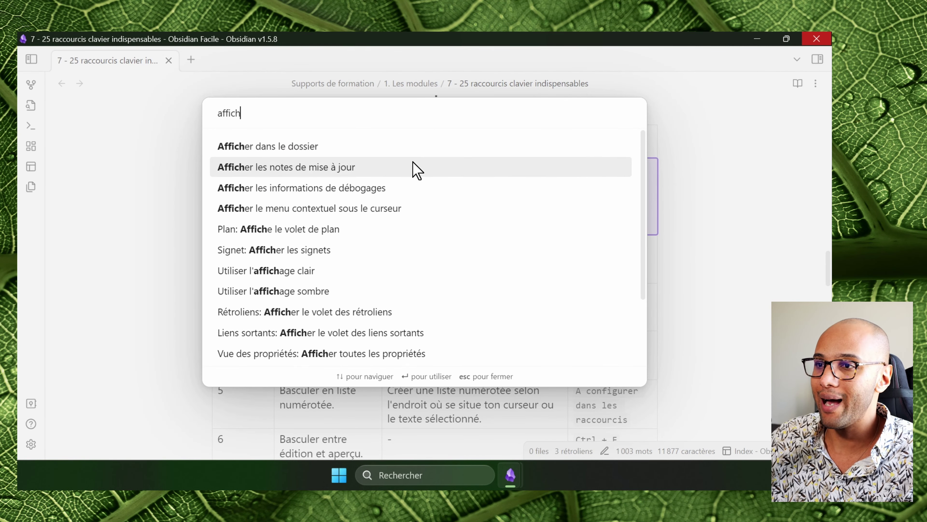
pyautogui.click(390, 148)
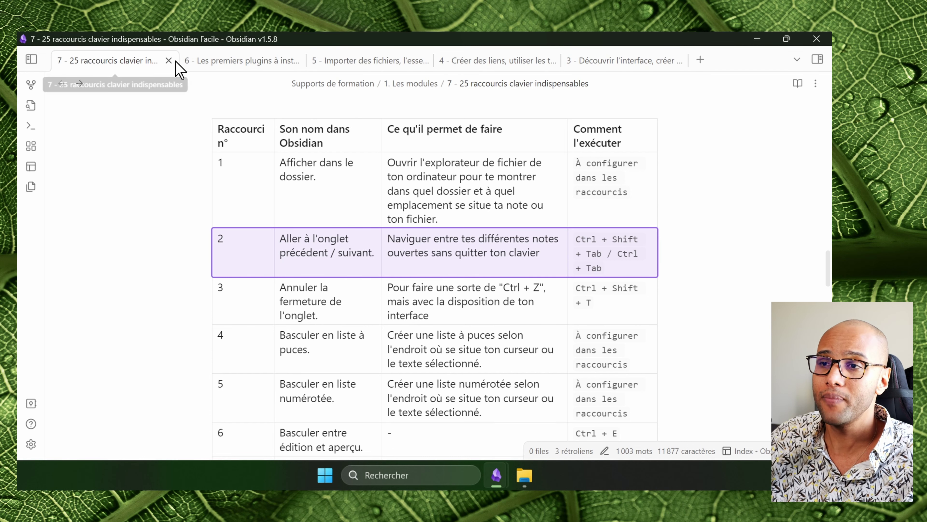
# Step: View the open notes of modules 6, 5 and 4 one after another, and return to the module 7 note
pyautogui.click(239, 62)
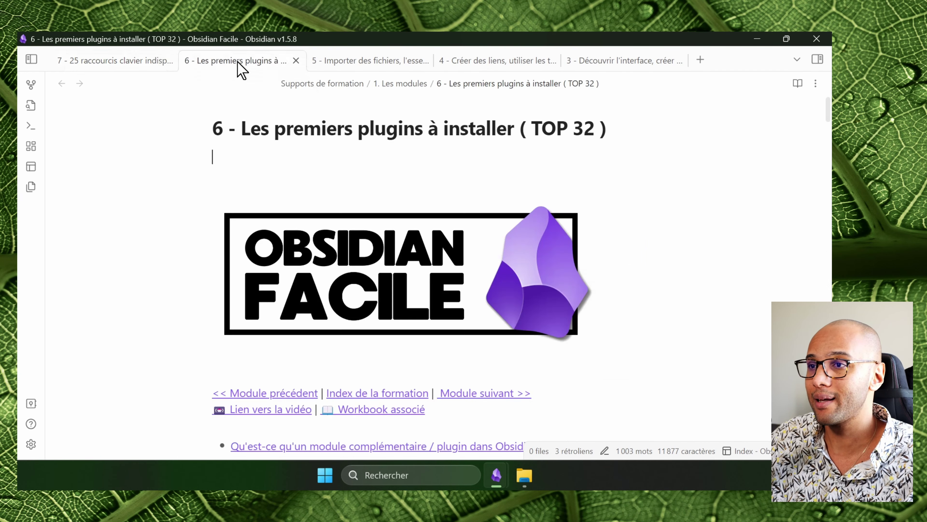
pyautogui.click(349, 62)
pyautogui.click(507, 63)
pyautogui.click(124, 62)
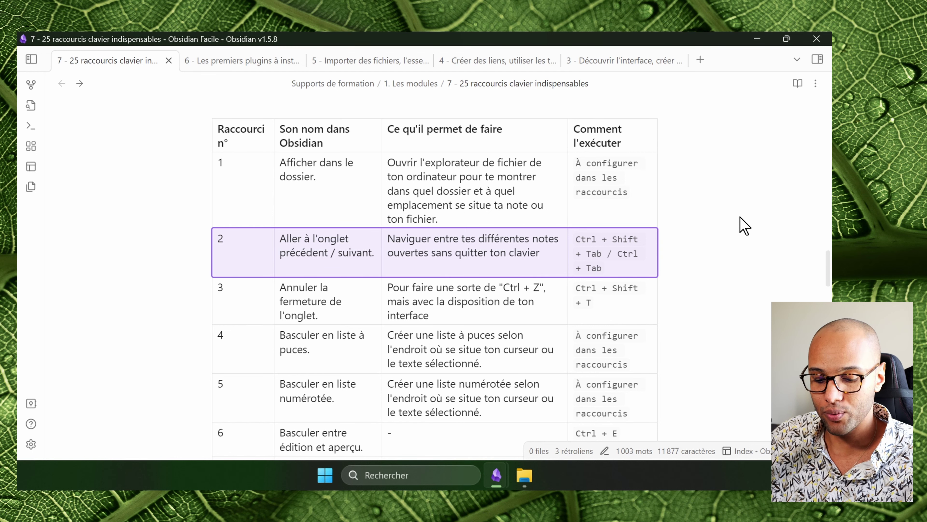
# Step: Cycle forward through the open notes up to module 3, and go back three notes
pyautogui.hotkey('ctrl', 'Tab')
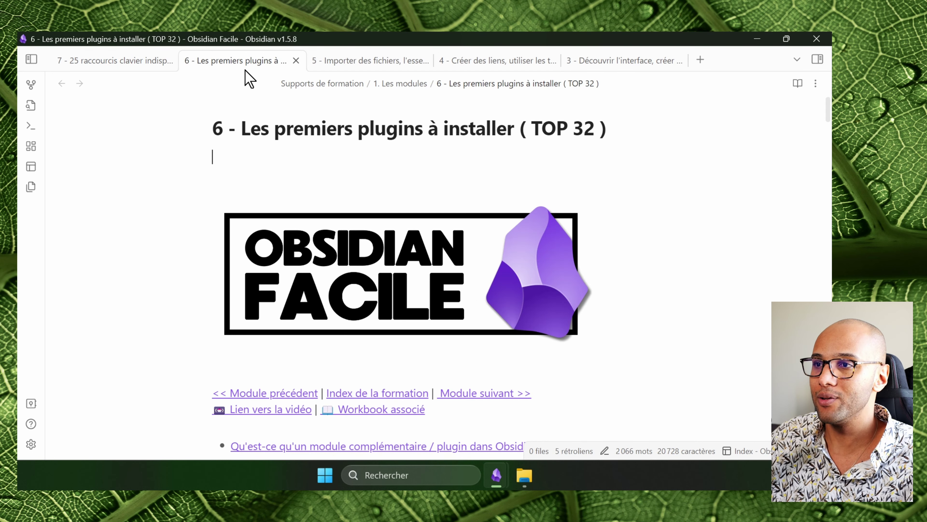
pyautogui.click(380, 61)
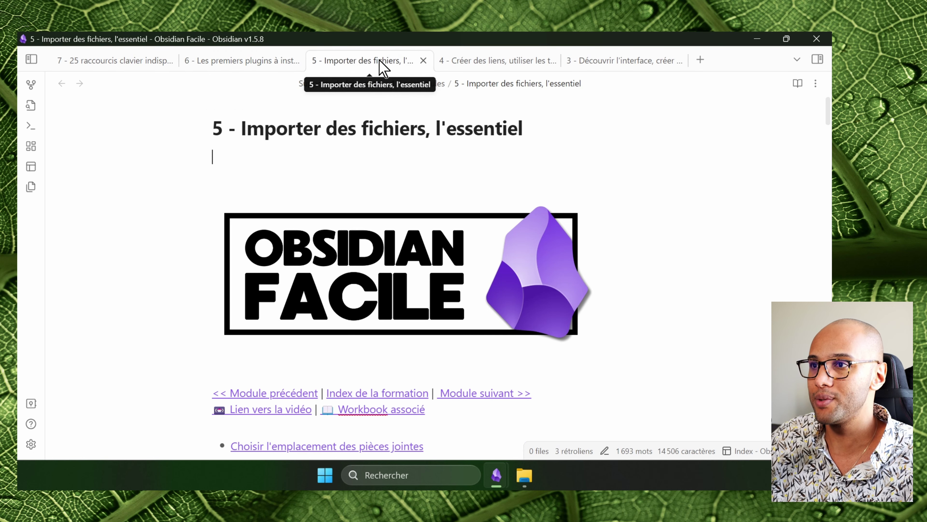
pyautogui.hotkey('ctrl', 'Tab')
pyautogui.hotkey('ctrl', 'Tab')
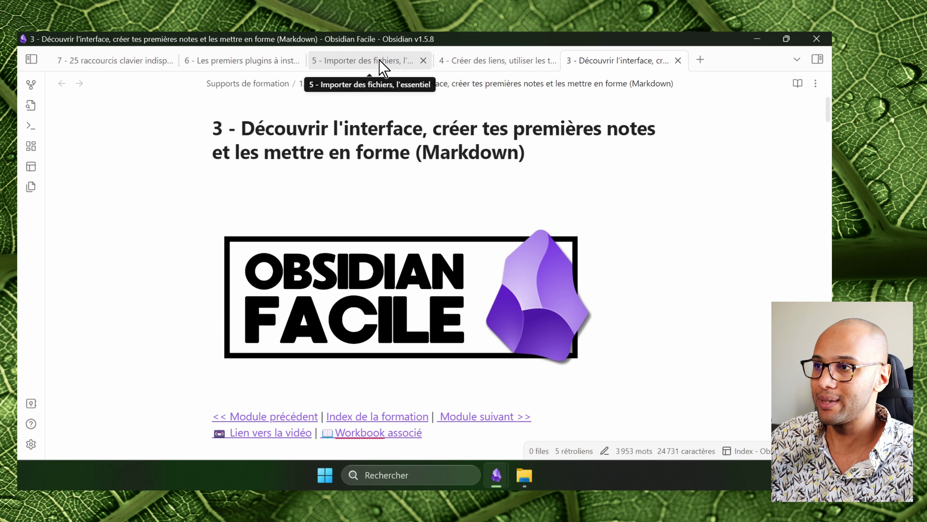
pyautogui.hotkey('ctrl', 'shift', 'Tab')
pyautogui.hotkey('ctrl', 'shift', 'Tab')
pyautogui.hotkey('ctrl', 'shift', 'Tab')
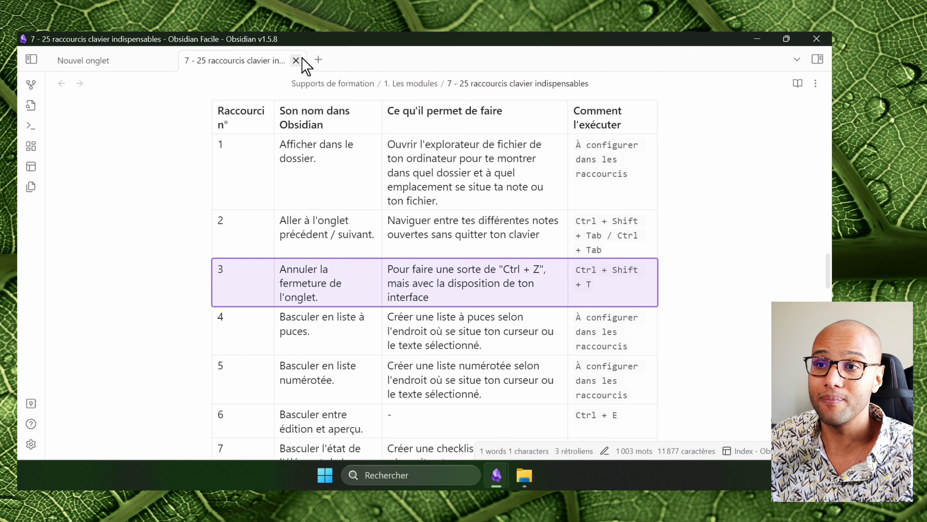
# Step: Close the note "7 - 25 raccourcis clavier indispensables" and restore it by undoing the tab closure
pyautogui.click(297, 60)
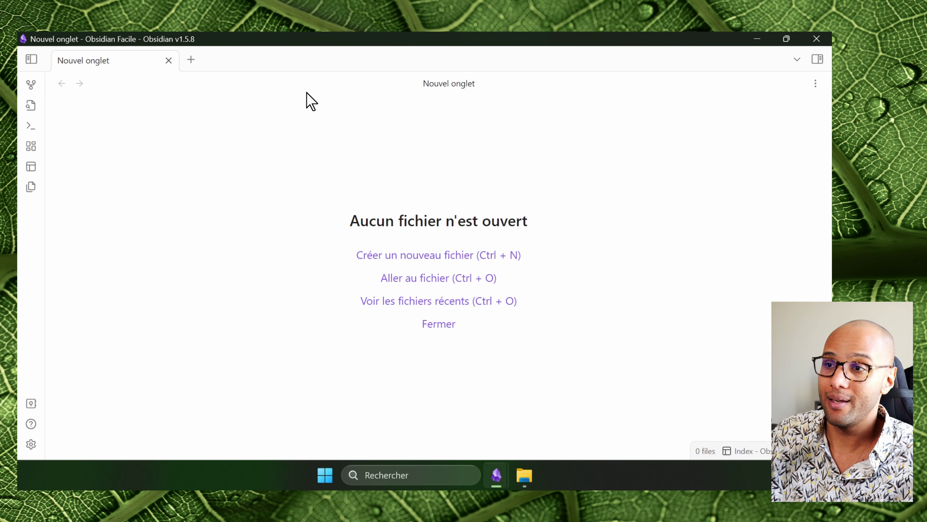
pyautogui.hotkey('ctrl', 'shift', 't')
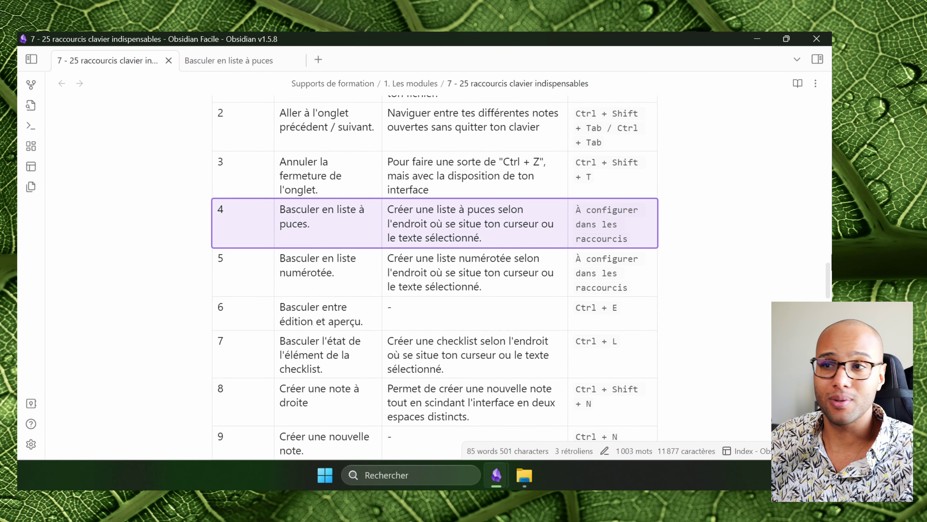
# Step: In the note "Basculer en liste à puces", add an empty bullet item below the paragraph and delete it
pyautogui.click(213, 61)
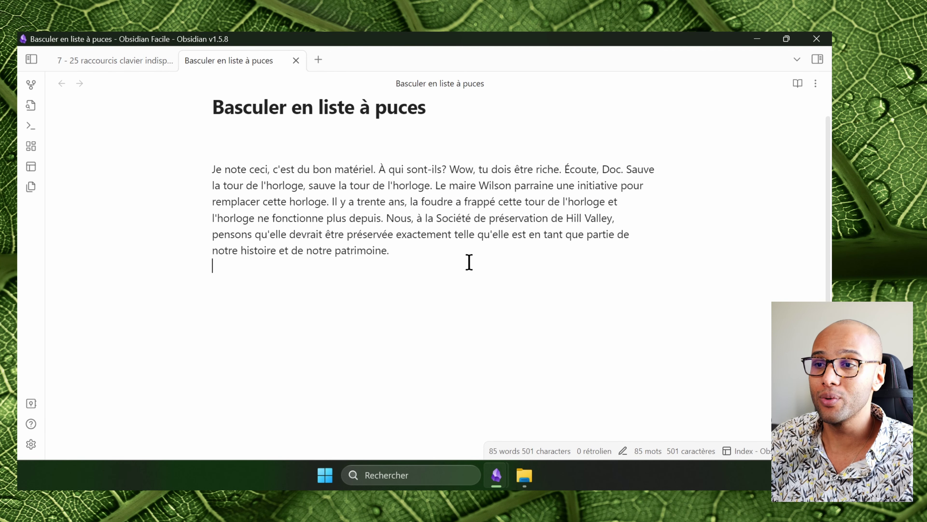
pyautogui.press('Return')
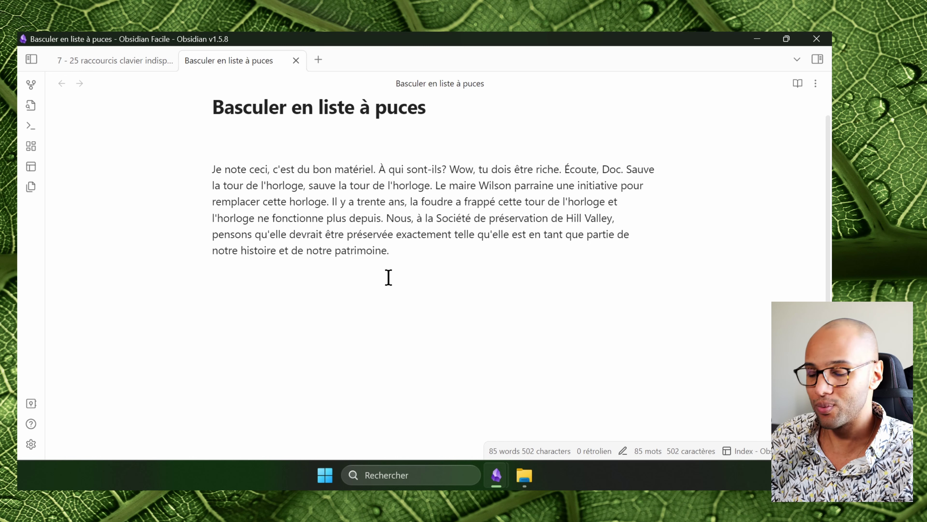
pyautogui.write('-')
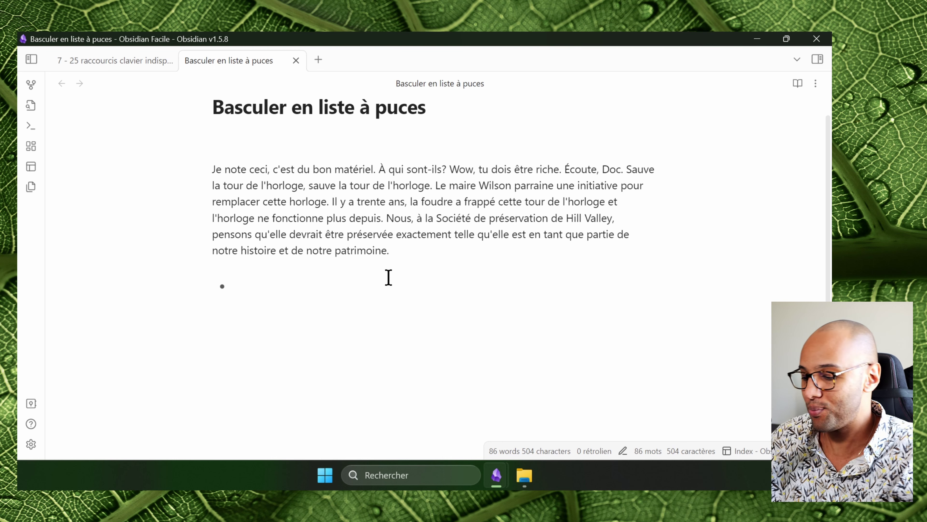
pyautogui.moveTo(368, 276); pyautogui.dragTo(145, 294)
pyautogui.press('BackSpace')
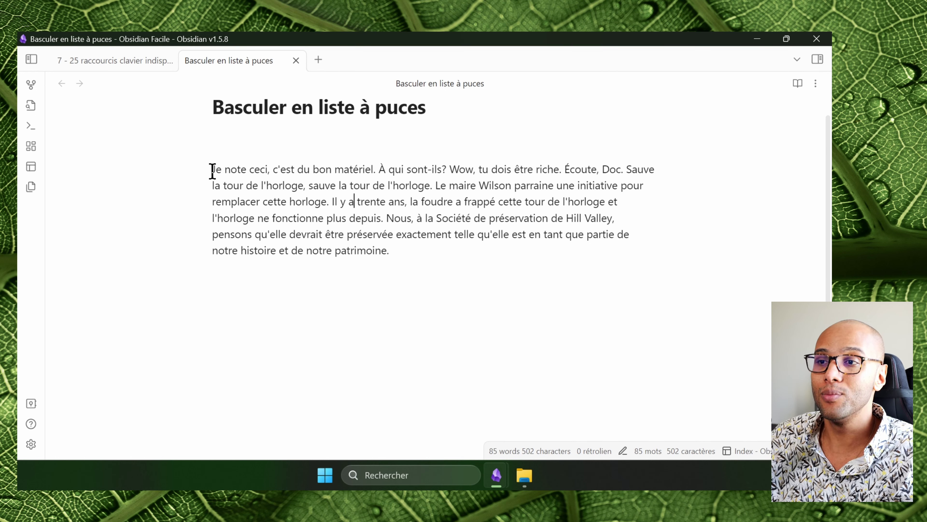
# Step: Turn the paragraph in the note "Basculer en liste à puces" into a bullet item with the "Basculer en liste à puces" command
pyautogui.click(401, 214)
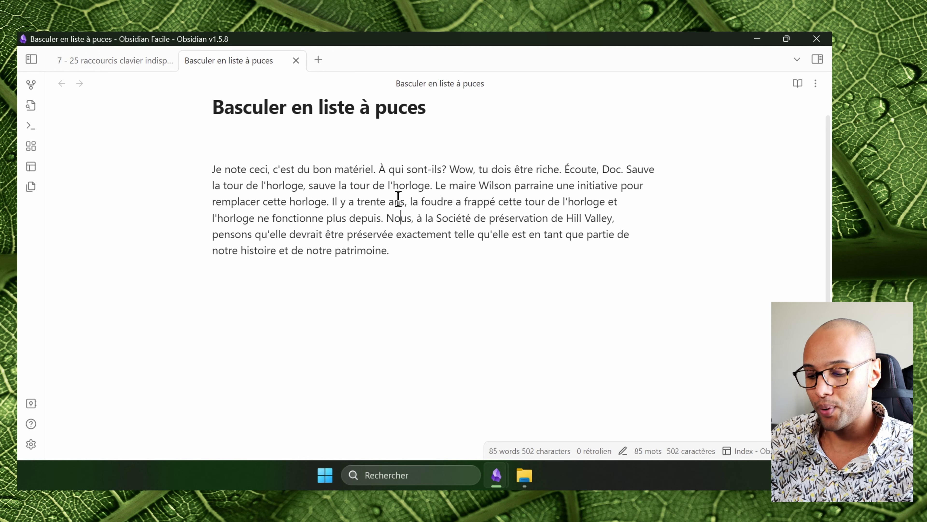
pyautogui.hotkey('ctrl', 'p')
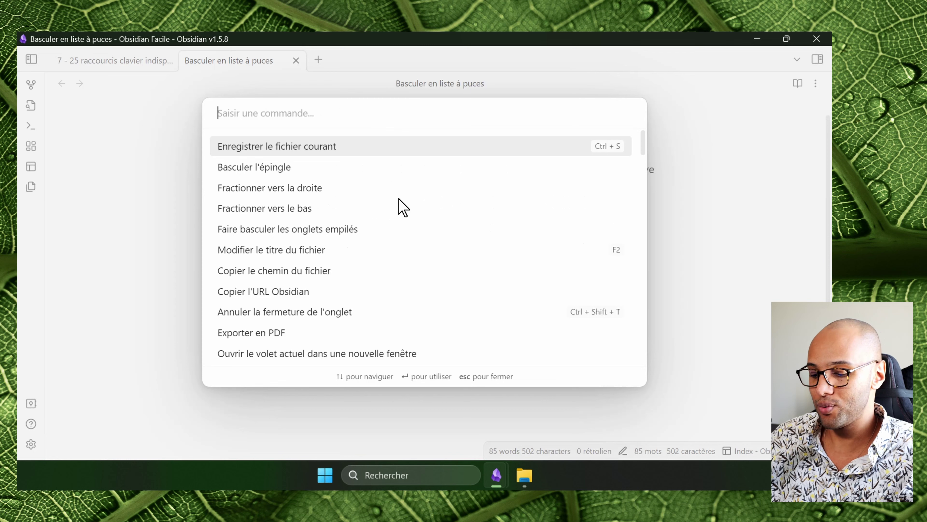
pyautogui.write('basculer en lis')
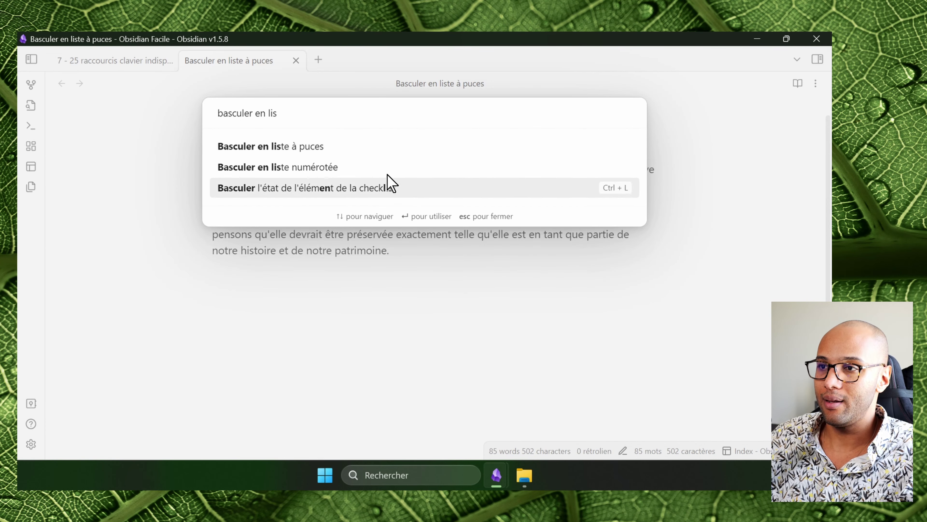
pyautogui.click(369, 146)
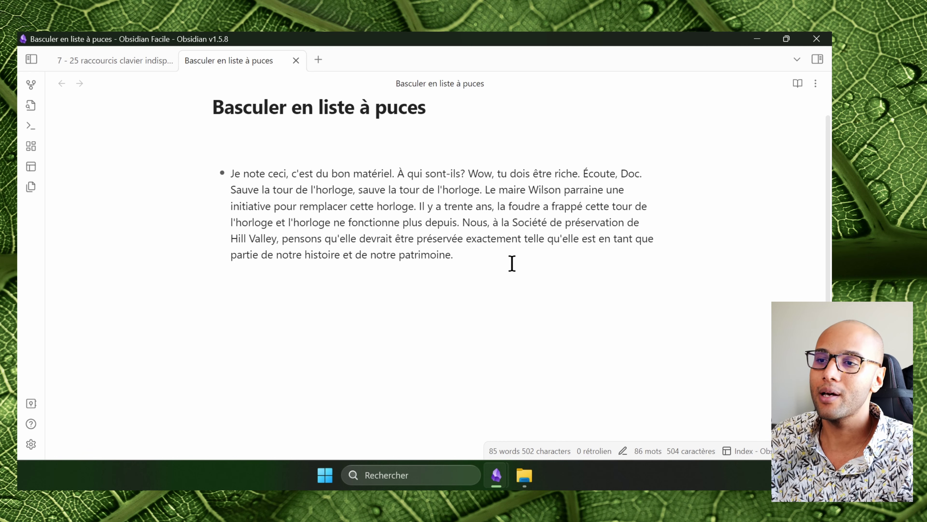
# Step: In the note "Basculer en liste numérotée", convert the three paragraphs into a numbered list with the "Basculer en liste numérotée" command
pyautogui.click(138, 59)
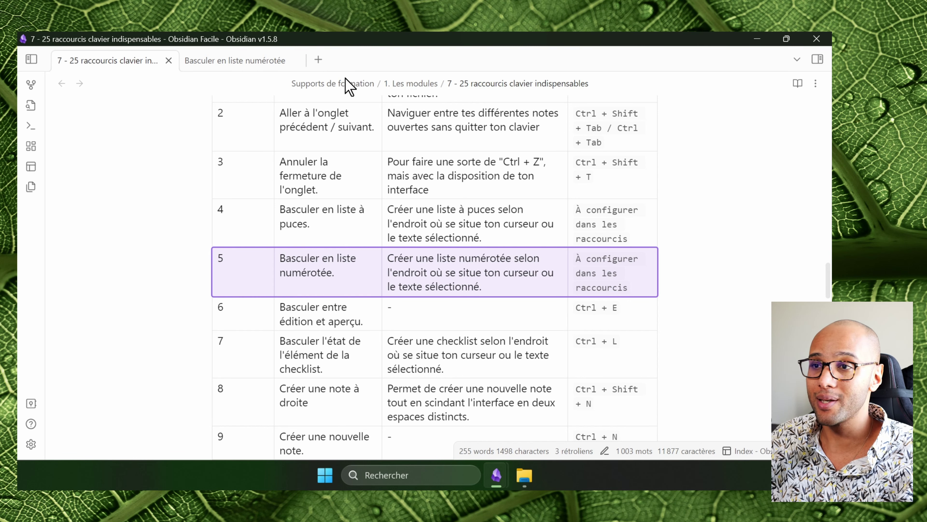
pyautogui.click(241, 63)
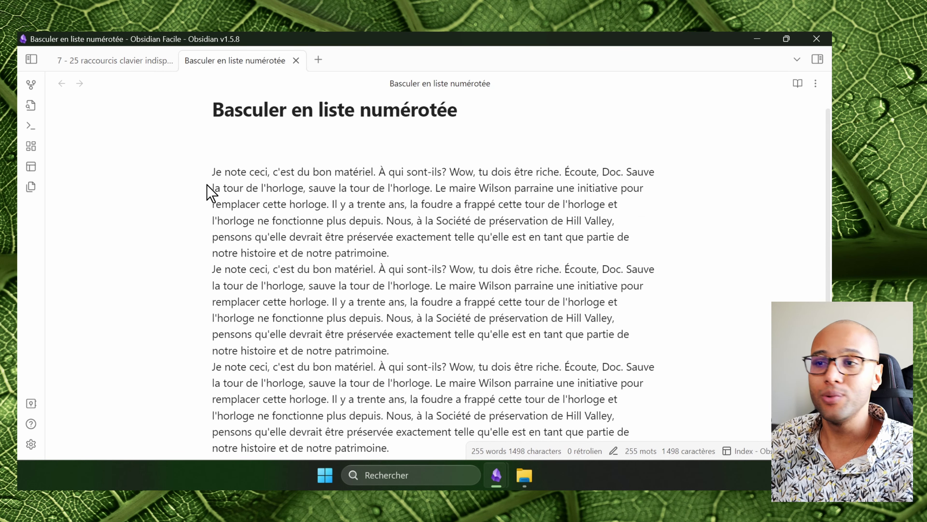
pyautogui.moveTo(214, 171); pyautogui.dragTo(485, 296)
pyautogui.hotkey('ctrl', 'p')
pyautogui.write('basculer')
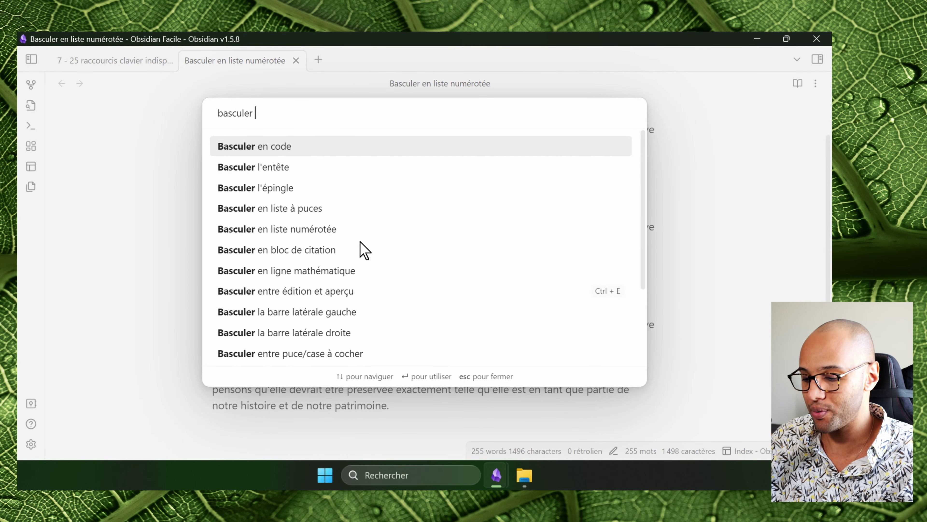
pyautogui.click(340, 228)
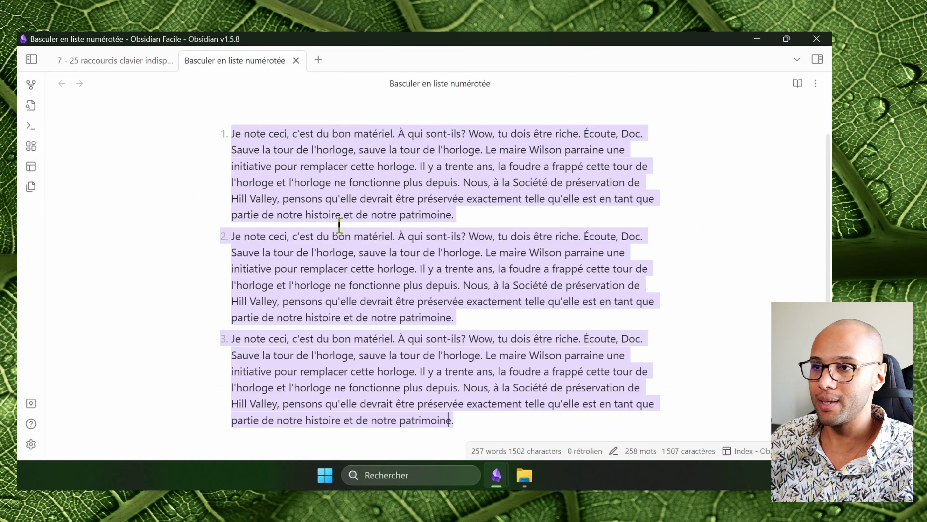
pyautogui.click(313, 183)
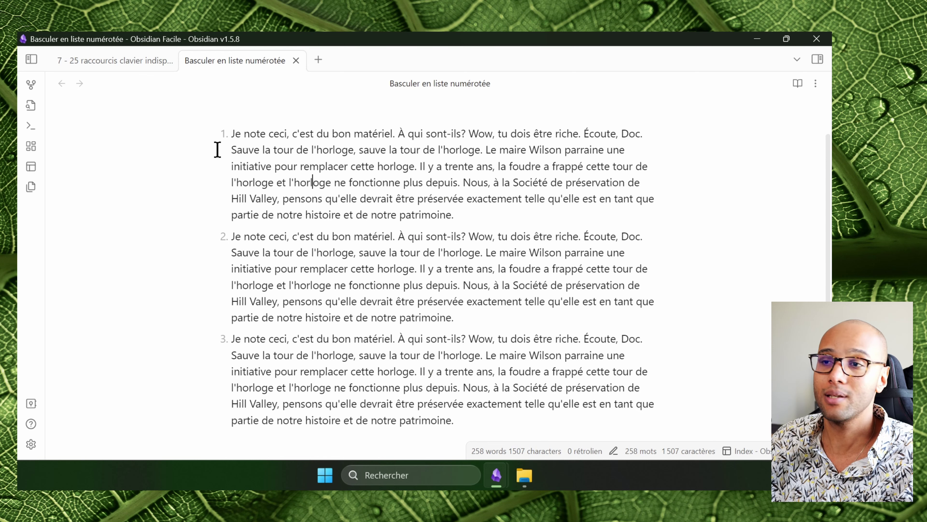
# Step: Return to the module 7 note, switch it to reading view and back to editing view
pyautogui.hotkey('ctrl', 'Tab')
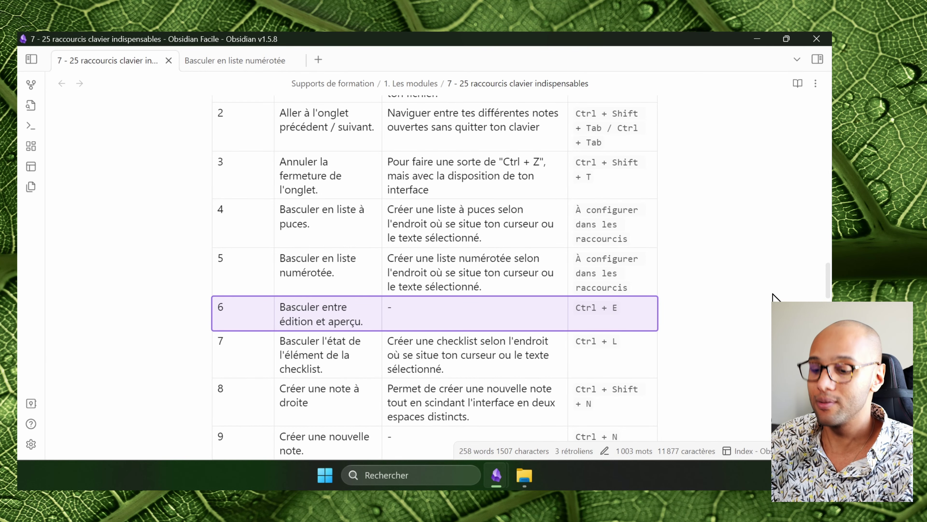
pyautogui.hotkey('ctrl', 'e')
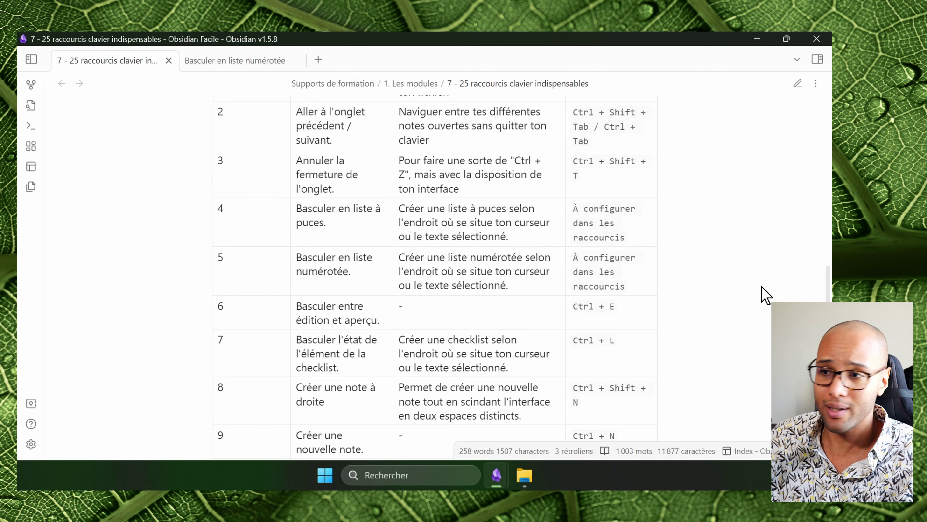
pyautogui.hotkey('ctrl', 'e')
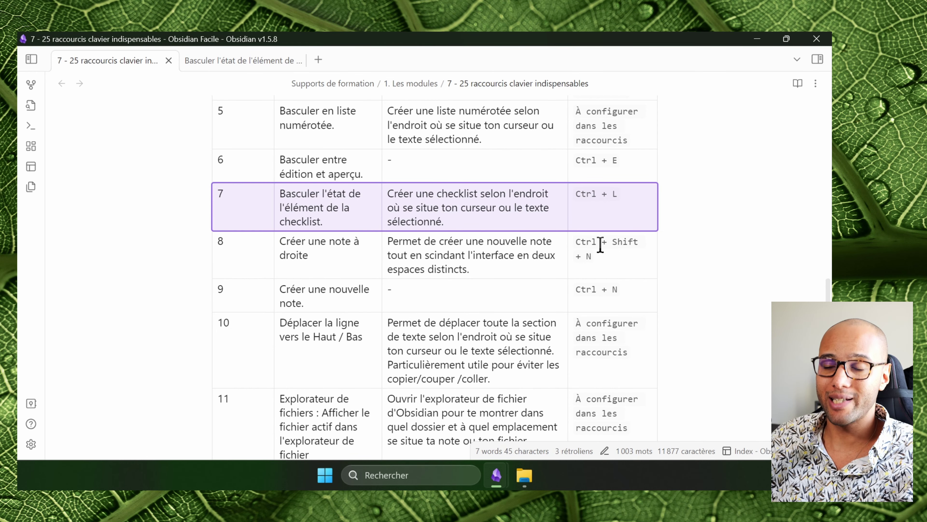
# Step: In the note "Basculer l'état de l'élément de la checklist.", give the three numbered paragraphs checkboxes with the "Basculer l'état de l'élément de la checklist" command
pyautogui.click(211, 61)
pyautogui.scroll(-2, 621, 383)
pyautogui.scroll(-1, 602, 398)
pyautogui.moveTo(590, 409); pyautogui.dragTo(215, 196)
pyautogui.scroll(1, 325, 352)
pyautogui.hotkey('ctrl', 'p')
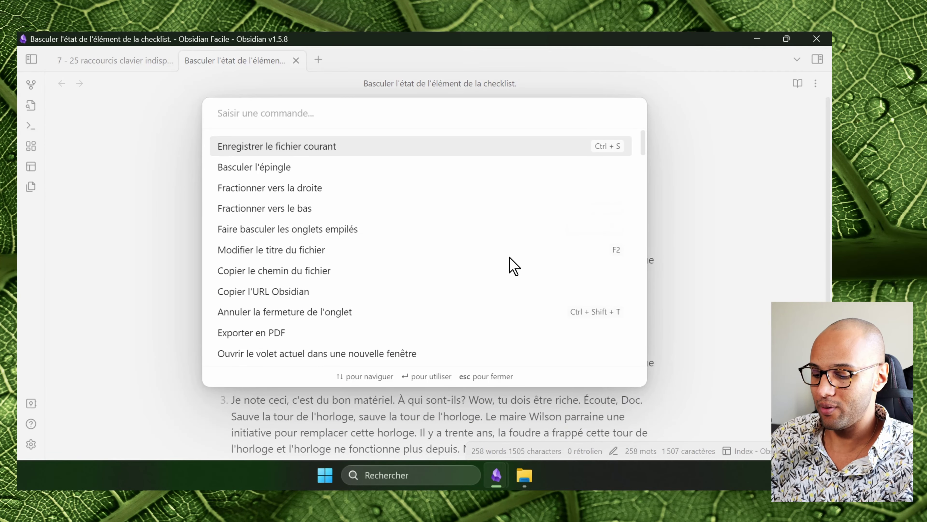
pyautogui.write('checkli')
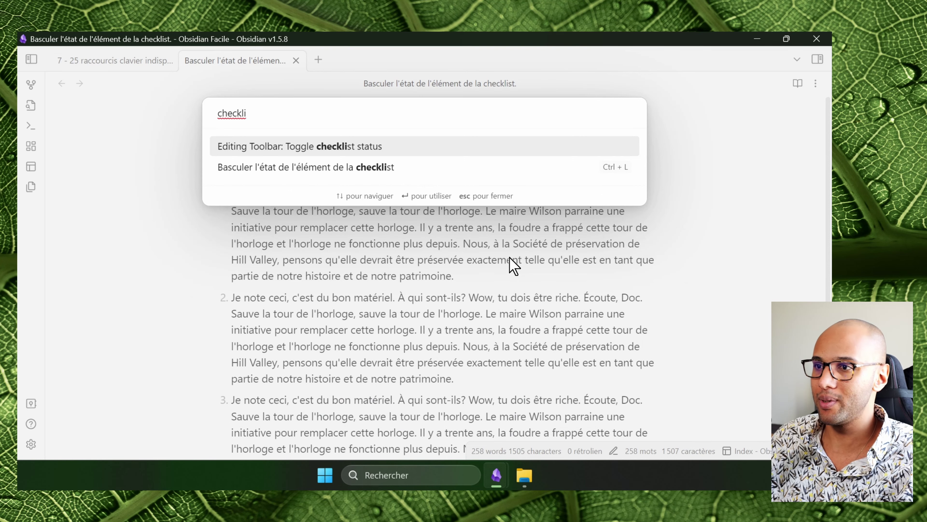
pyautogui.click(369, 169)
pyautogui.click(374, 226)
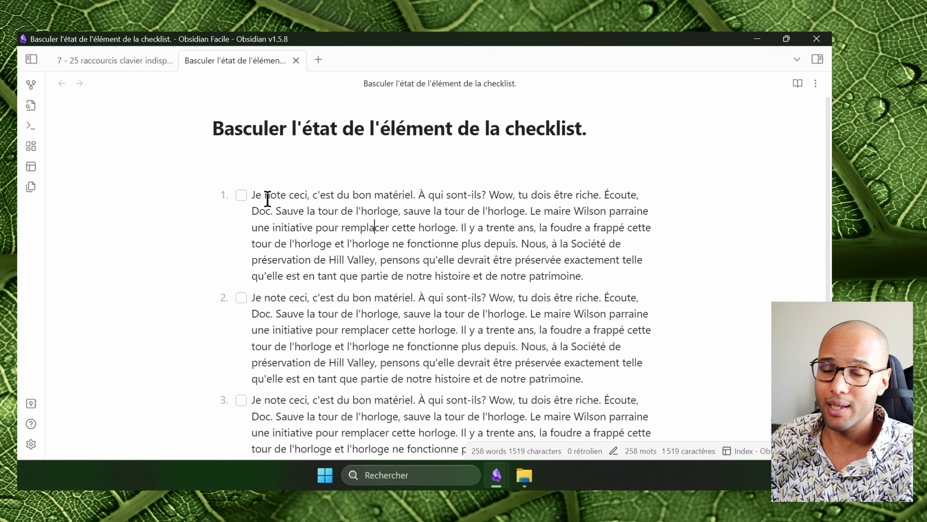
# Step: Toggle the first checklist item's state twice and return to the module 7 note
pyautogui.hotkey('ctrl', 'l')
pyautogui.hotkey('ctrl', 'l')
pyautogui.click(111, 61)
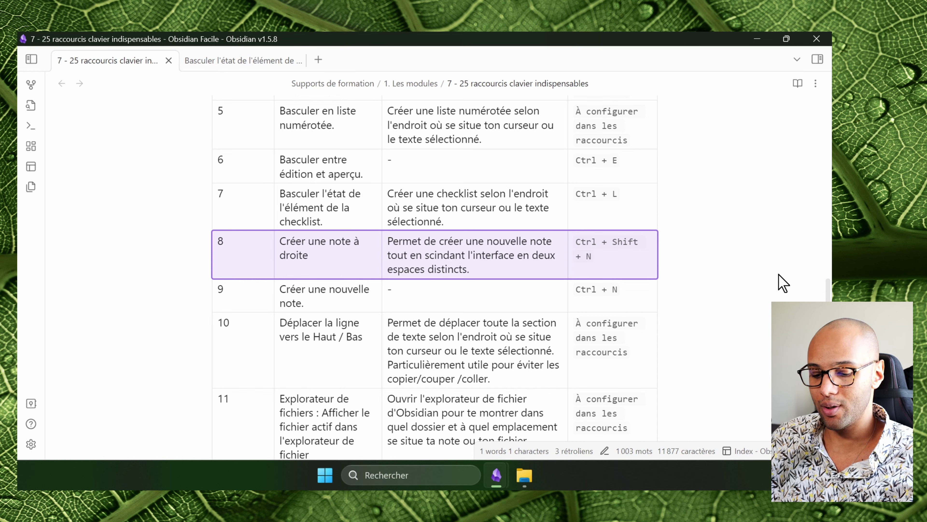
# Step: Create a new note in a split to the right of the module 7 note, and another ordinary new note
pyautogui.hotkey('ctrl', 'shift', 'n')
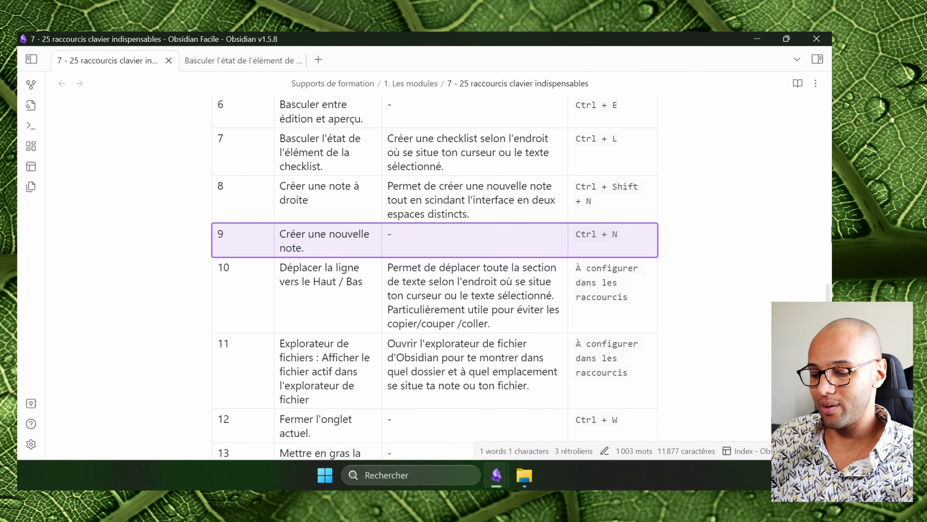
pyautogui.hotkey('ctrl', 'n')
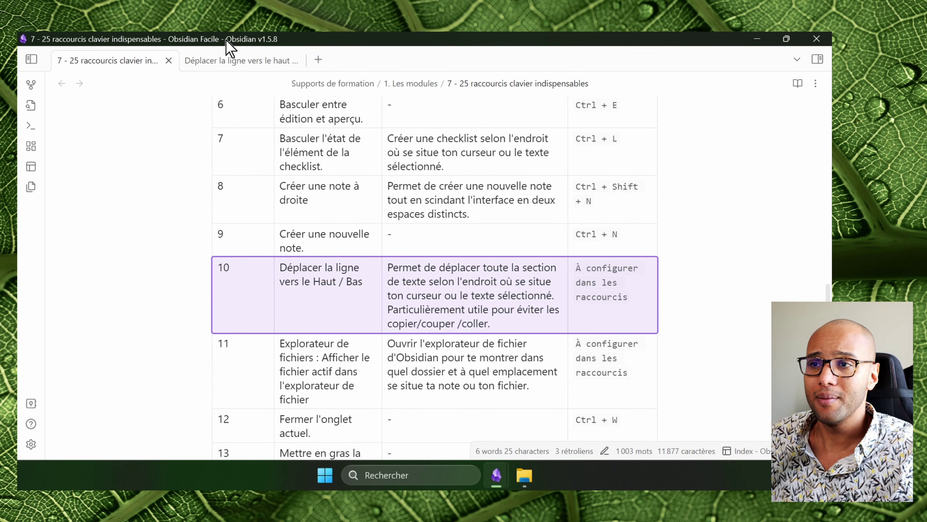
# Step: In the note "Déplacer la ligne vers le haut ou vers le bas", move Ligne 1 down and back up, and finally below Ligne 3
pyautogui.click(234, 64)
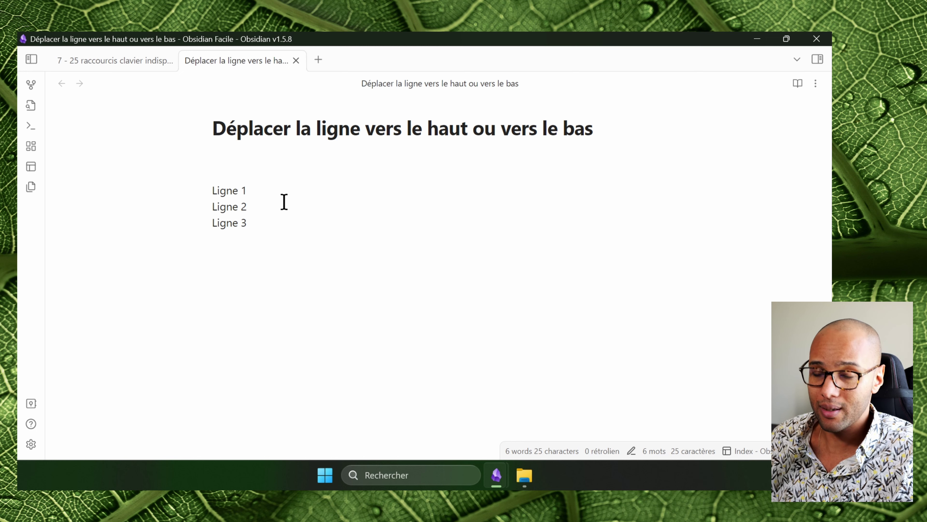
pyautogui.scroll(5, 272, 197)
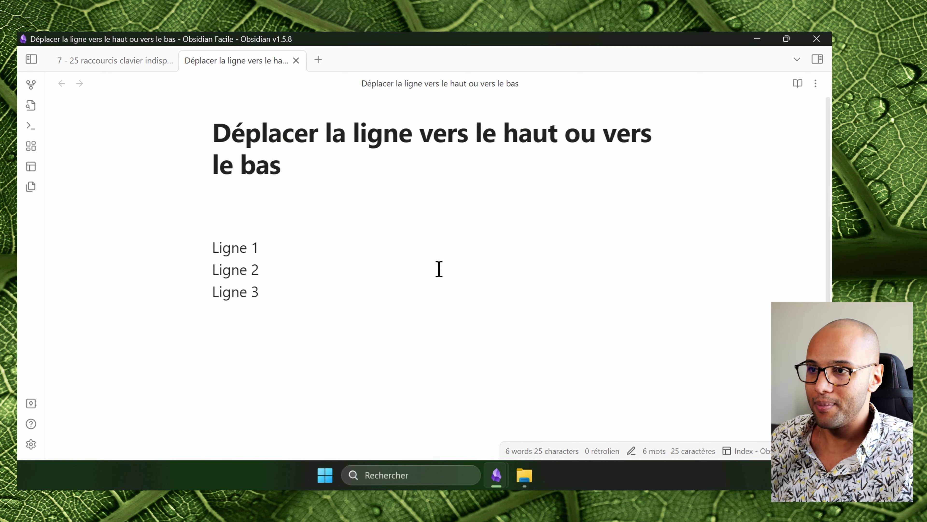
pyautogui.hotkey('alt', 'Down')
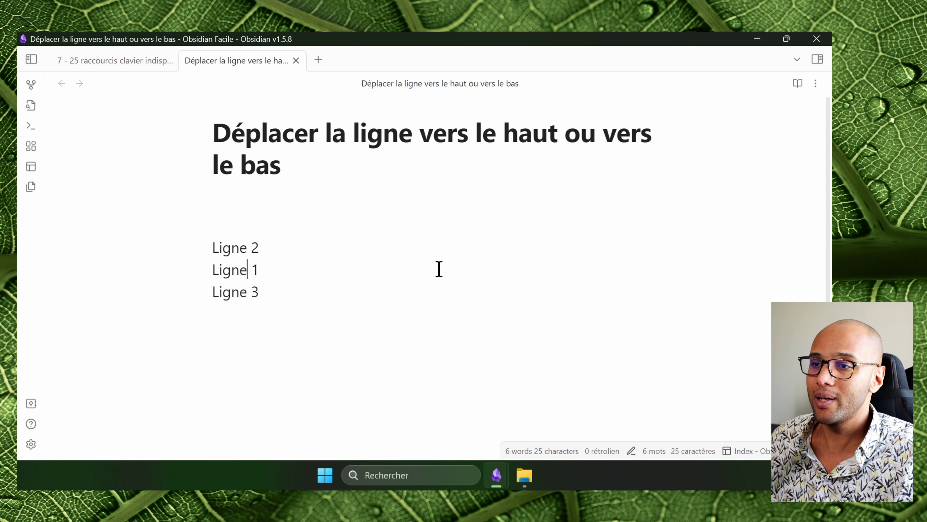
pyautogui.hotkey('alt', 'Up')
pyautogui.hotkey('alt', 'Down')
pyautogui.hotkey('alt', 'Down')
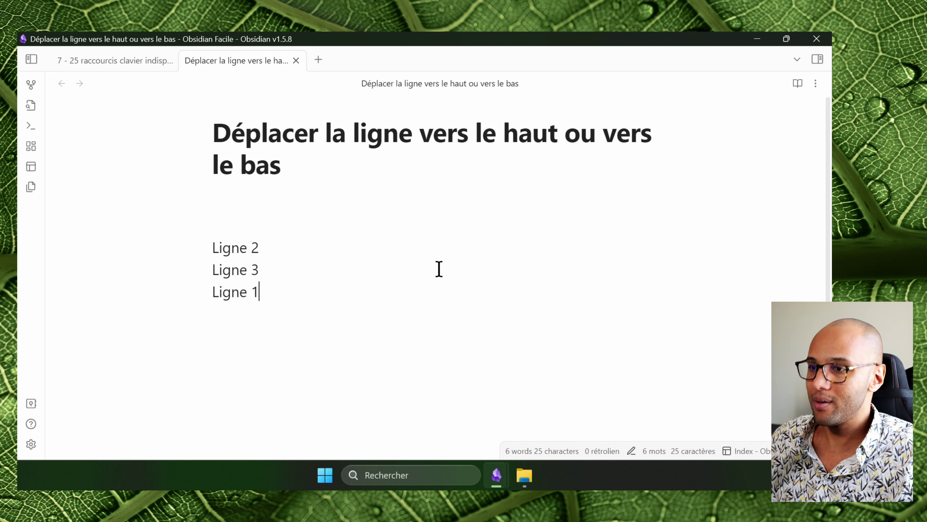
# Step: Add four blank lines after Ligne 1 and shift Ligne 2 down and up, leaving it one blank line below Ligne 1
pyautogui.press('Return')
pyautogui.press('Return')
pyautogui.press('Return')
pyautogui.press('Return')
pyautogui.press('Up')
pyautogui.press('Up')
pyautogui.press('Up')
pyautogui.press('Up')
pyautogui.press('Up')
pyautogui.press('Up')
pyautogui.hotkey('alt', 'Down')
pyautogui.hotkey('alt', 'Down')
pyautogui.hotkey('alt', 'Down')
pyautogui.hotkey('alt', 'Down')
pyautogui.hotkey('alt', 'Up')
pyautogui.hotkey('alt', 'Up')
pyautogui.hotkey('alt', 'Down')
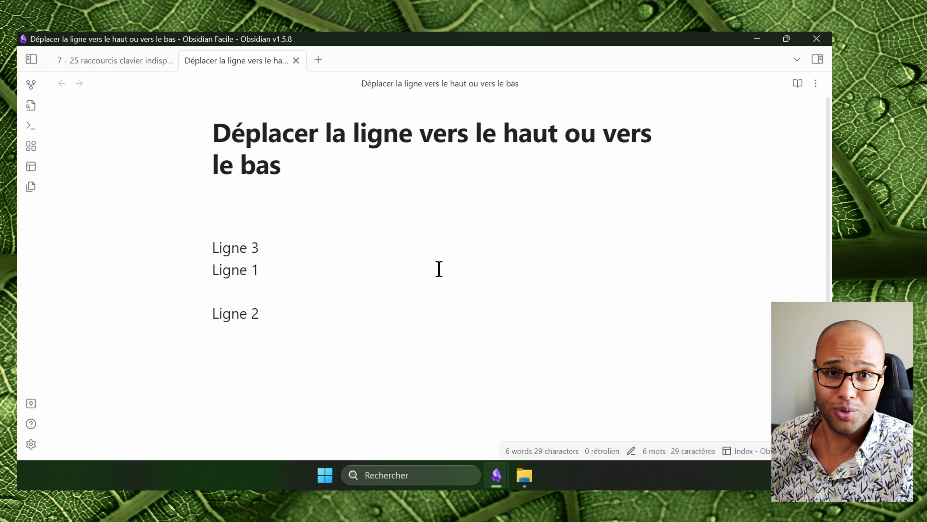
# Step: Return to the module 7 note, reveal it in the file explorer with the "Afficher le fichier actif dans l'explorateur de fichiers" command, and close the current tab
pyautogui.hotkey('ctrl', 'Tab')
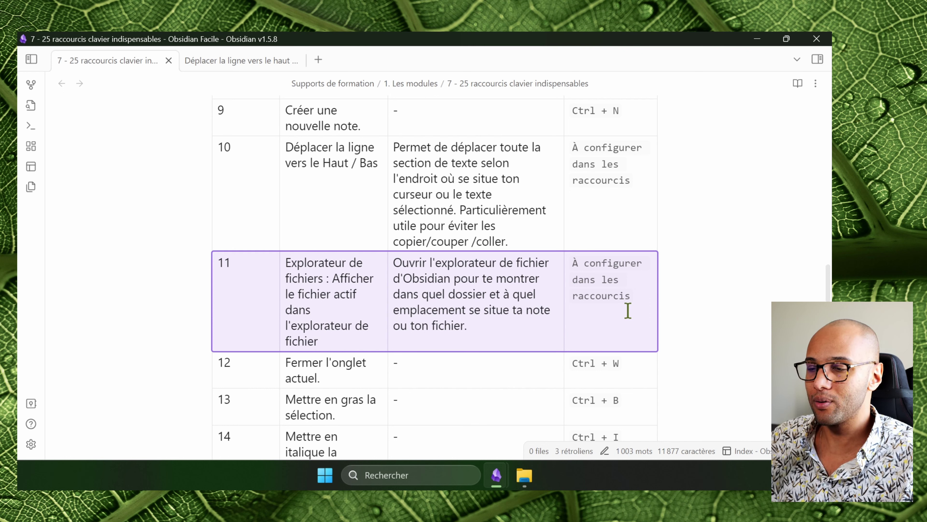
pyautogui.hotkey('ctrl', 'p')
pyautogui.write('afficher le fichi')
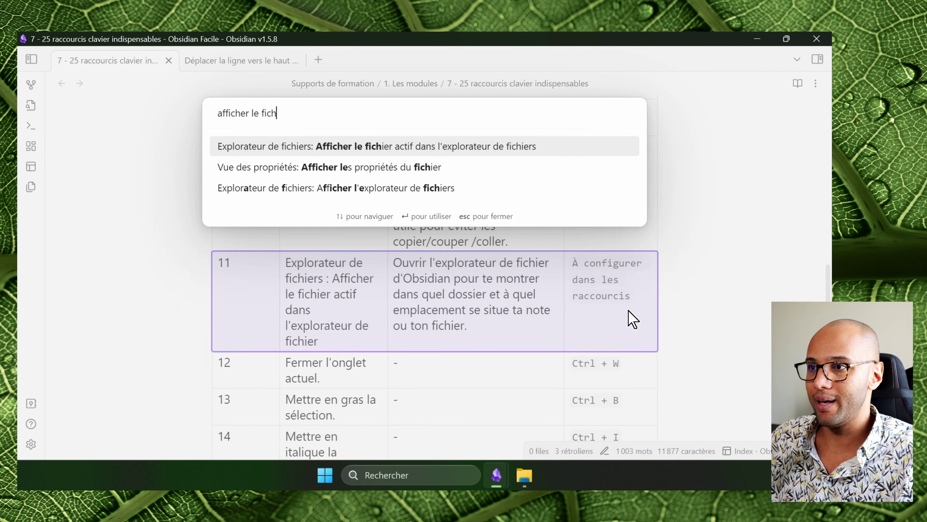
pyautogui.press('Up')
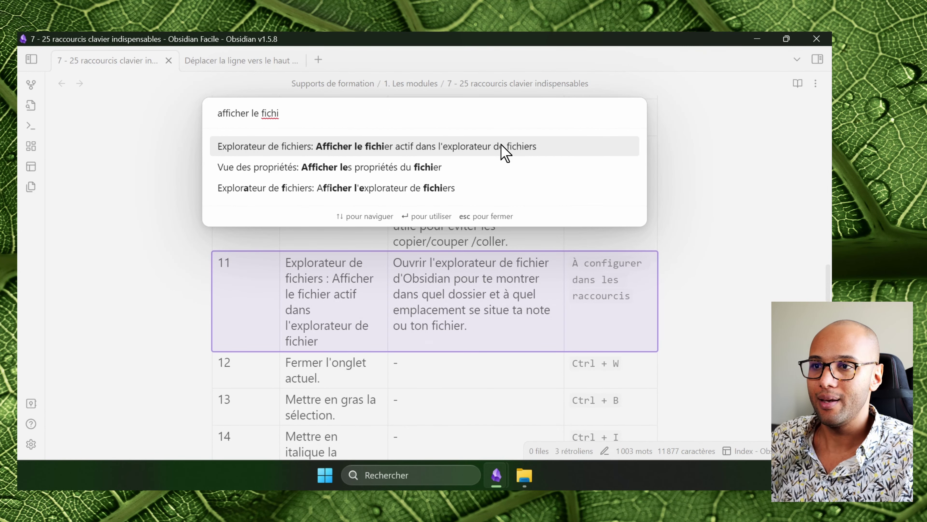
pyautogui.click(501, 145)
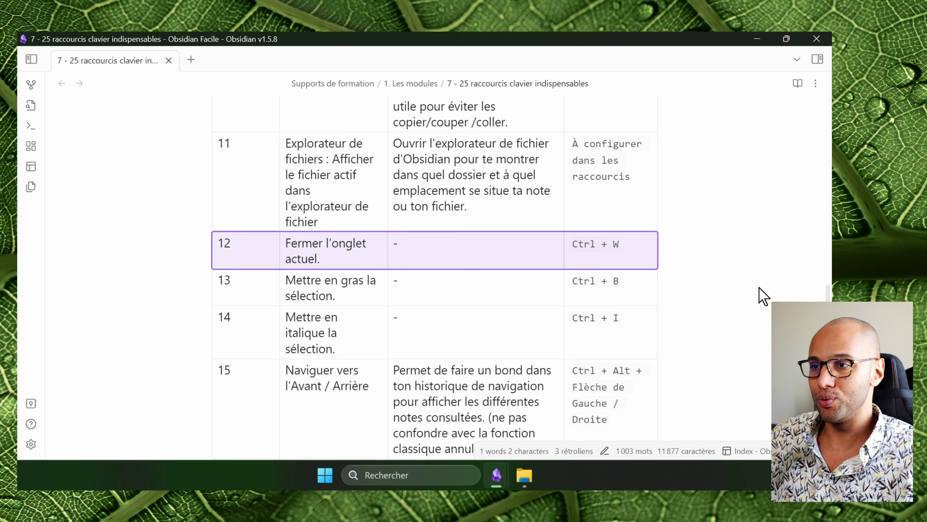
pyautogui.hotkey('ctrl', 'w')
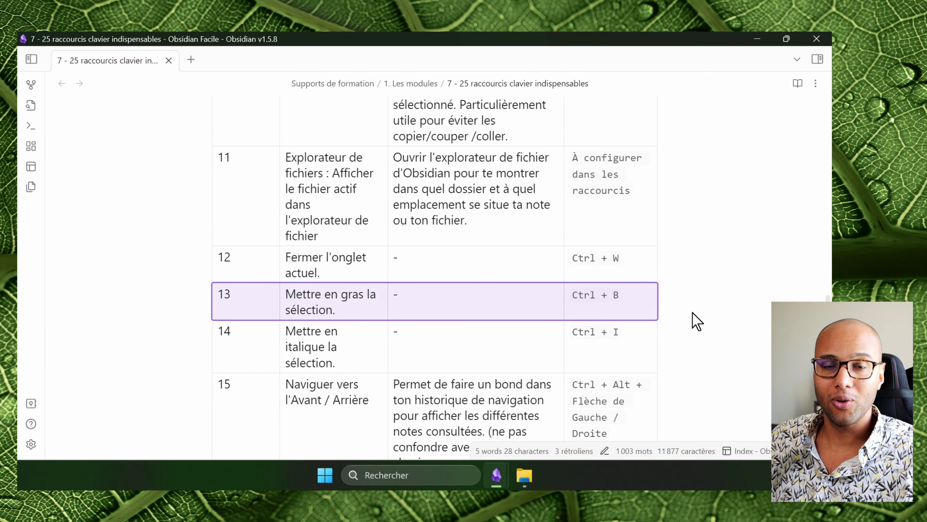
# Step: Make "Mettre en gras la sélection." in table row 13 bold and "Mettre en italique la sélection." in row 14 italic
pyautogui.click(364, 307)
pyautogui.moveTo(365, 307); pyautogui.dragTo(287, 294)
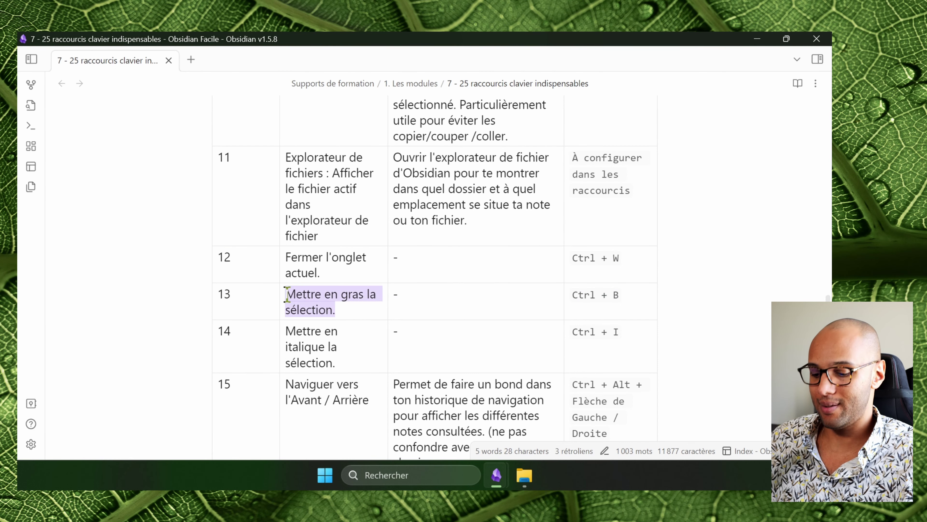
pyautogui.hotkey('ctrl', 'b')
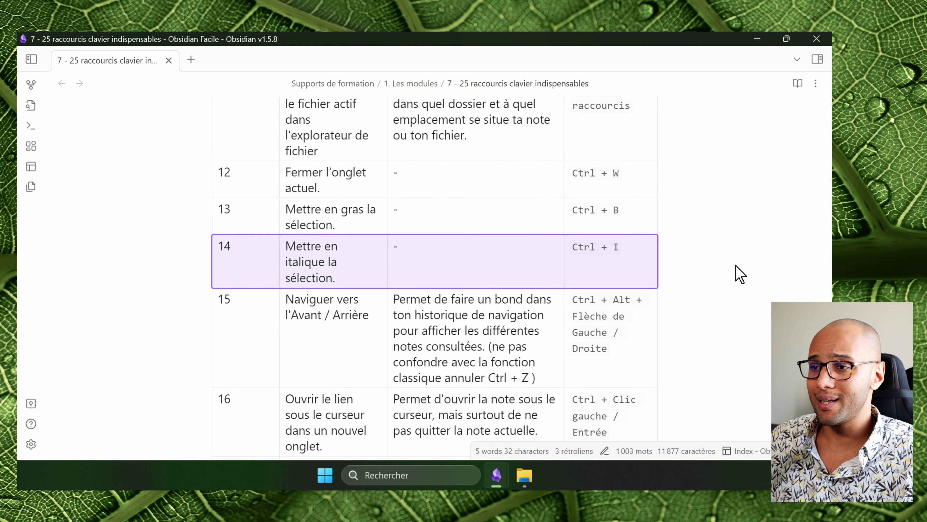
pyautogui.moveTo(332, 277); pyautogui.dragTo(288, 244)
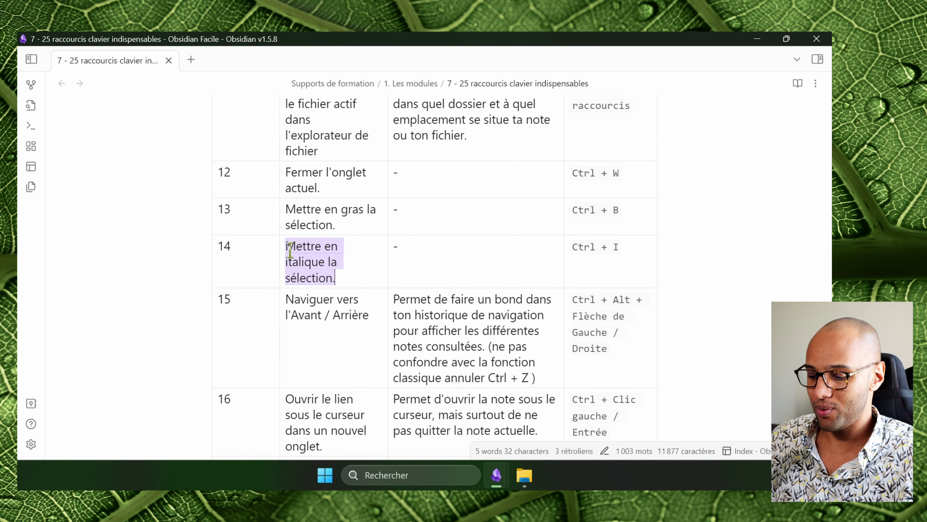
pyautogui.hotkey('ctrl', 'i')
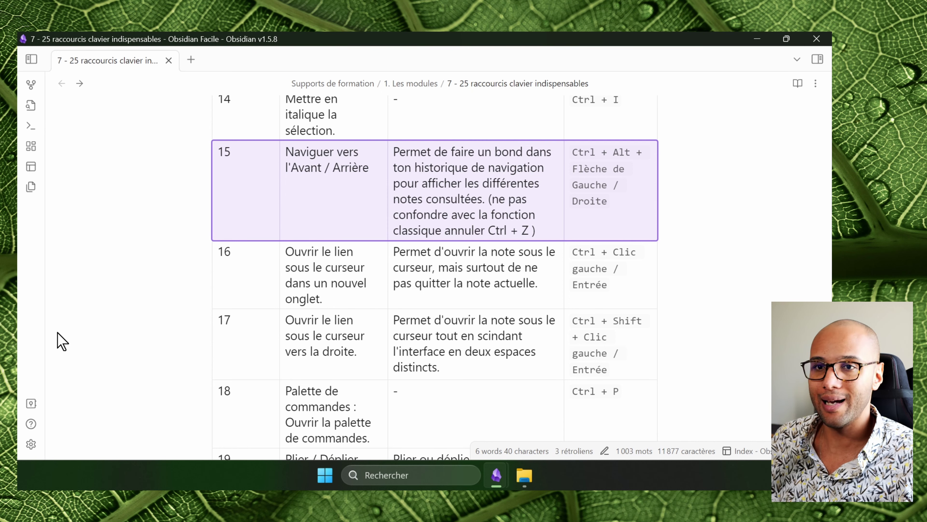
# Step: Go back two notes in the navigation history and forward one
pyautogui.hotkey('ctrl', 'alt', 'Left')
pyautogui.hotkey('ctrl', 'alt', 'Left')
pyautogui.hotkey('ctrl', 'alt', 'Right')
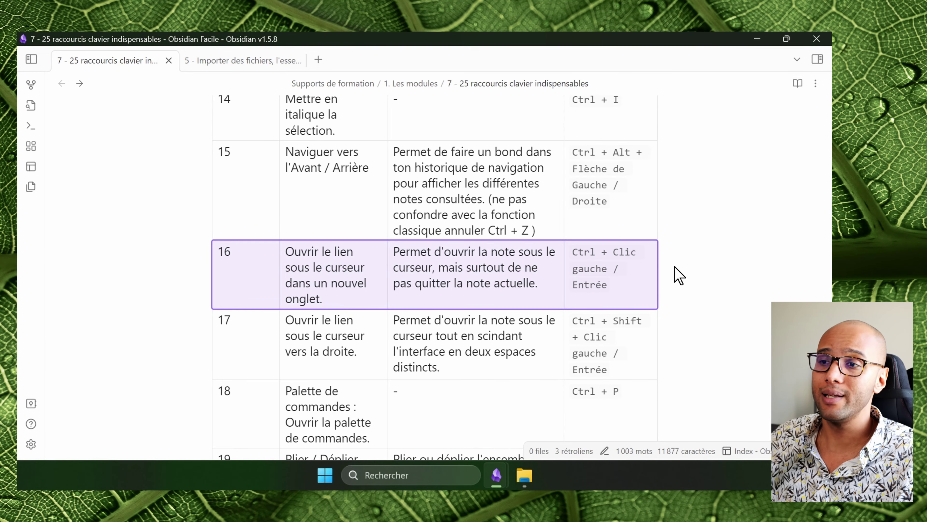
# Step: Open the "Choisir l'emplacement des pièces jointes" link of the module 5 note in a new tab
pyautogui.click(262, 62)
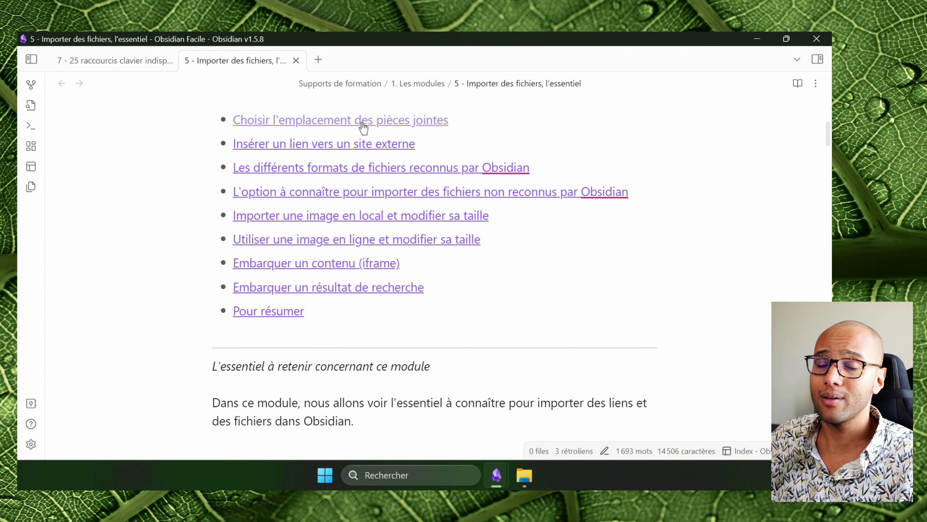
pyautogui.moveTo(363, 128)
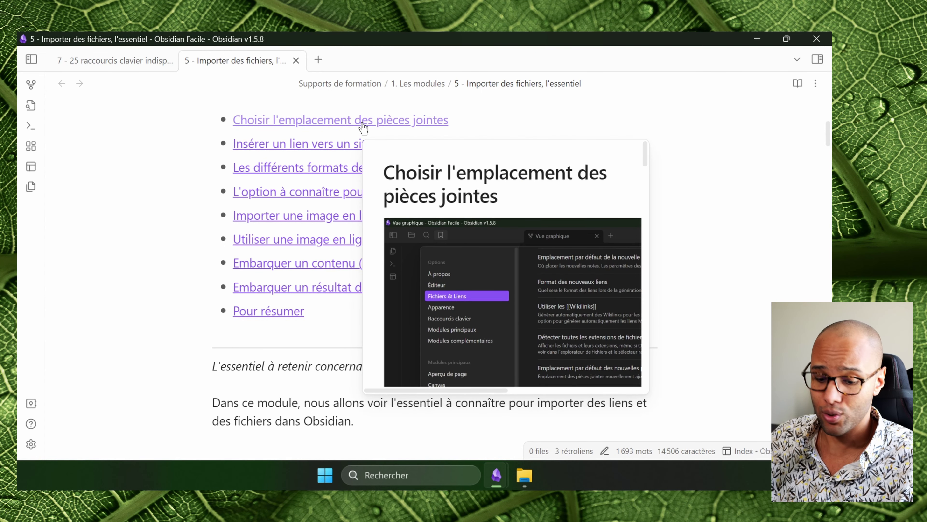
pyautogui.click(362, 122)
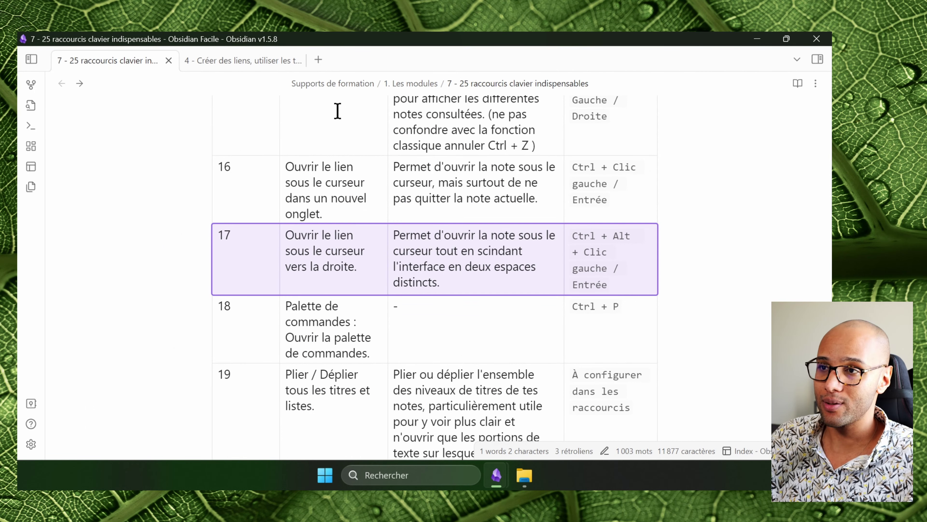
# Step: Open the "Pourquoi lier tes notes ?" link of the module 4 note in a split pane to the right
pyautogui.click(251, 66)
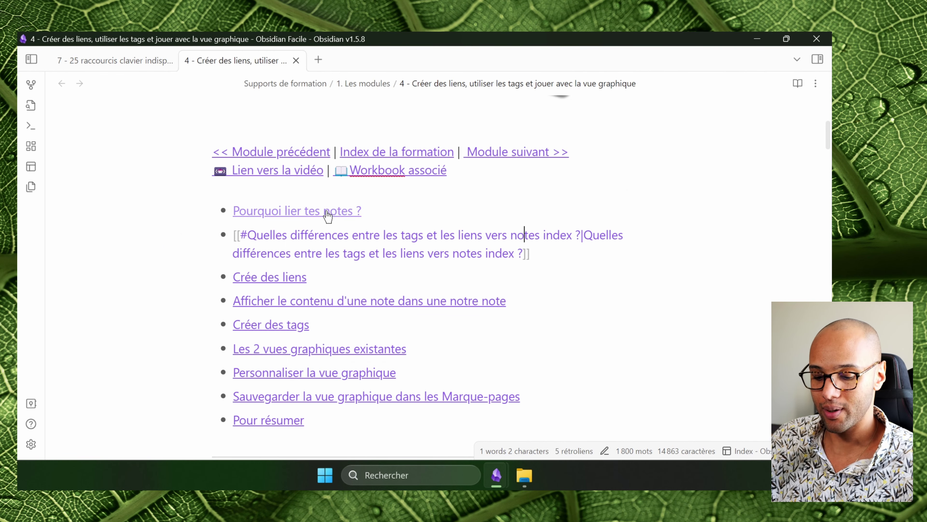
pyautogui.moveTo(325, 214)
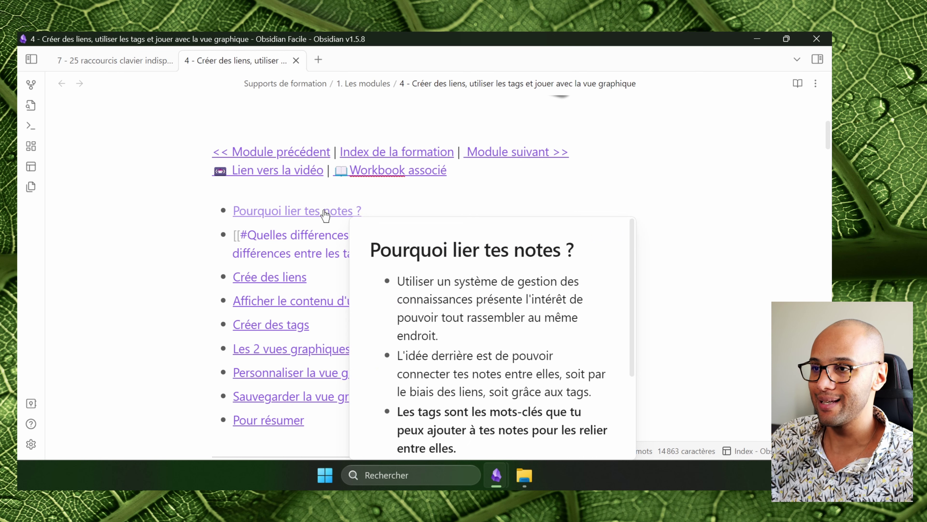
pyautogui.keyDown('ctrl'); pyautogui.keyDown('alt'); pyautogui.click(325, 214); pyautogui.keyUp('alt'); pyautogui.keyUp('ctrl')
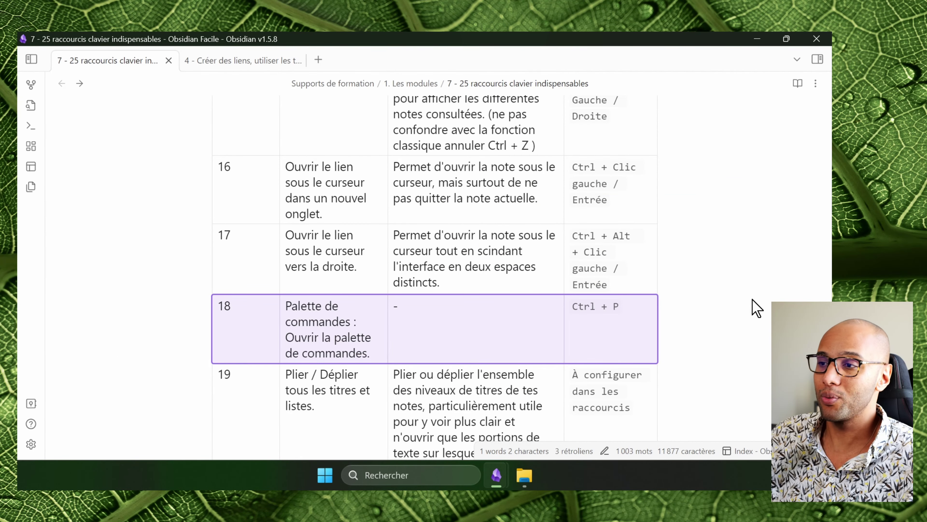
# Step: Open the command palette from the module 7 note and dismiss it without running a command
pyautogui.hotkey('ctrl', 'p')
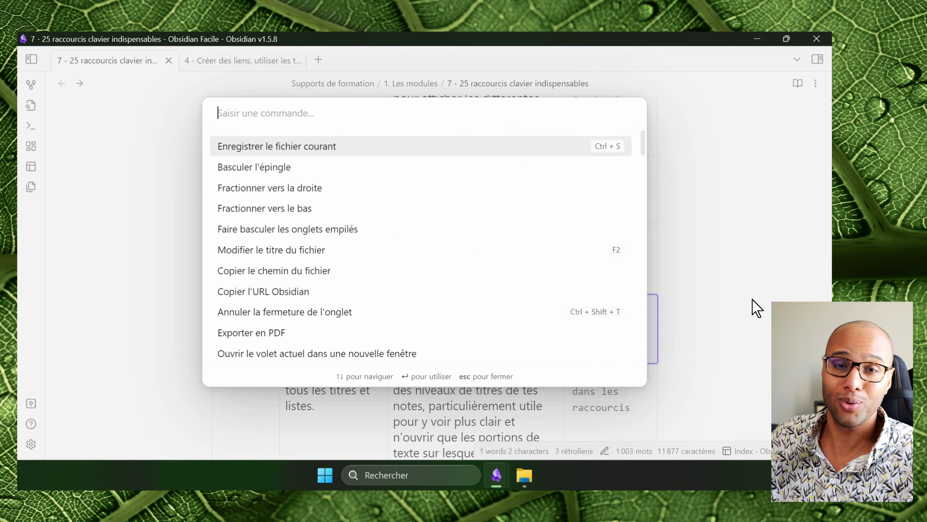
pyautogui.press('Escape')
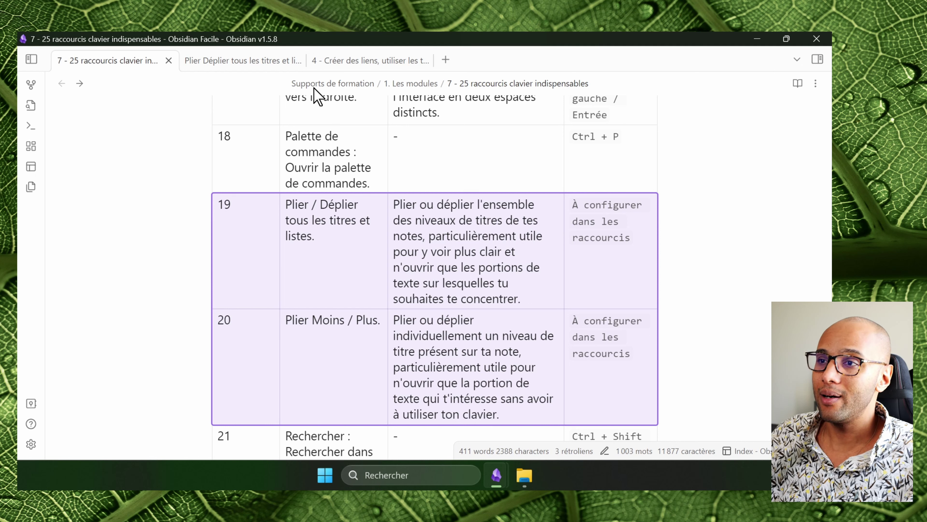
# Step: In the "Plier Déplier tous les titres et listes" note, fold the "Chroniques décousues", "Titre qui ne sert à rien" and "Météo du jour" headings
pyautogui.click(248, 56)
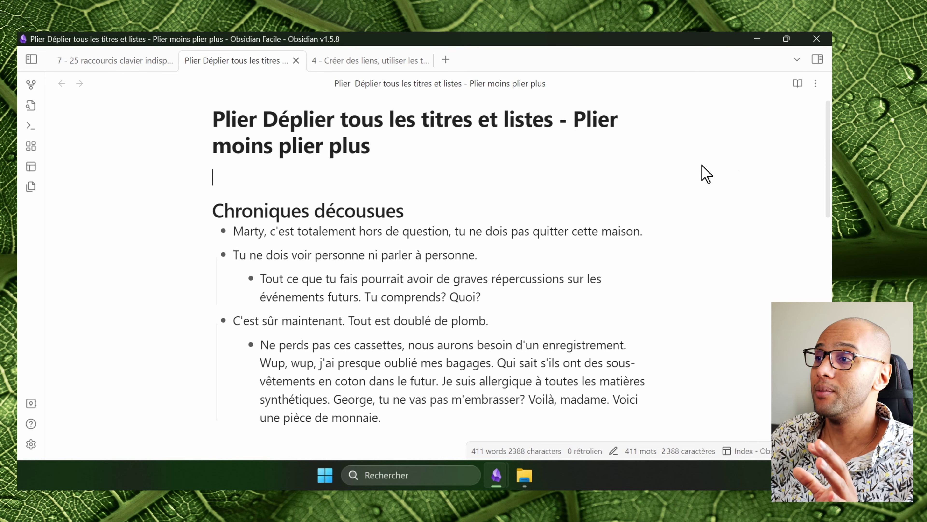
pyautogui.scroll(-10, 828, 175)
pyautogui.scroll(10, 829, 256)
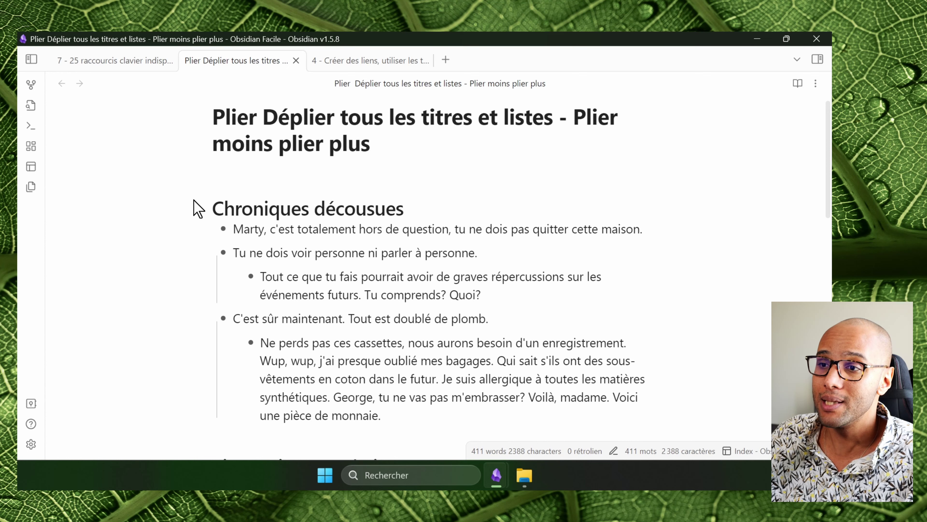
pyautogui.click(206, 208)
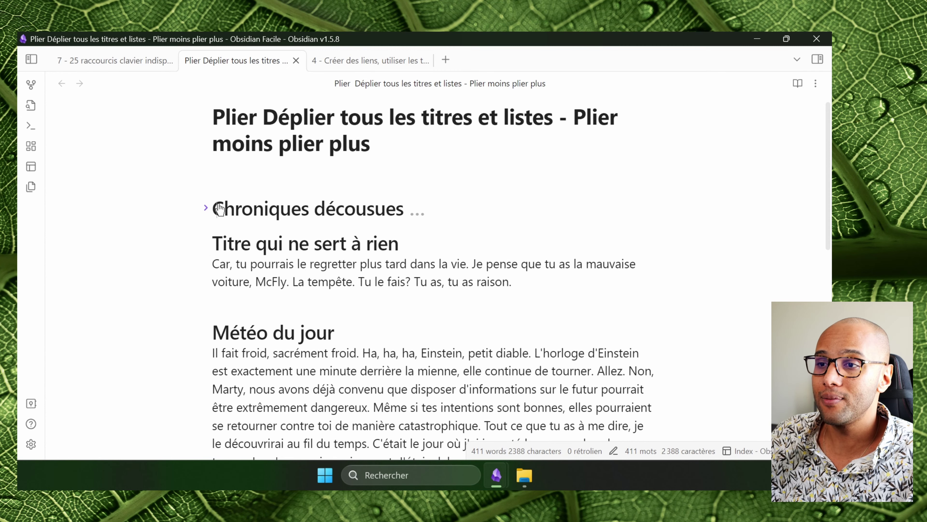
pyautogui.click(204, 242)
pyautogui.click(204, 274)
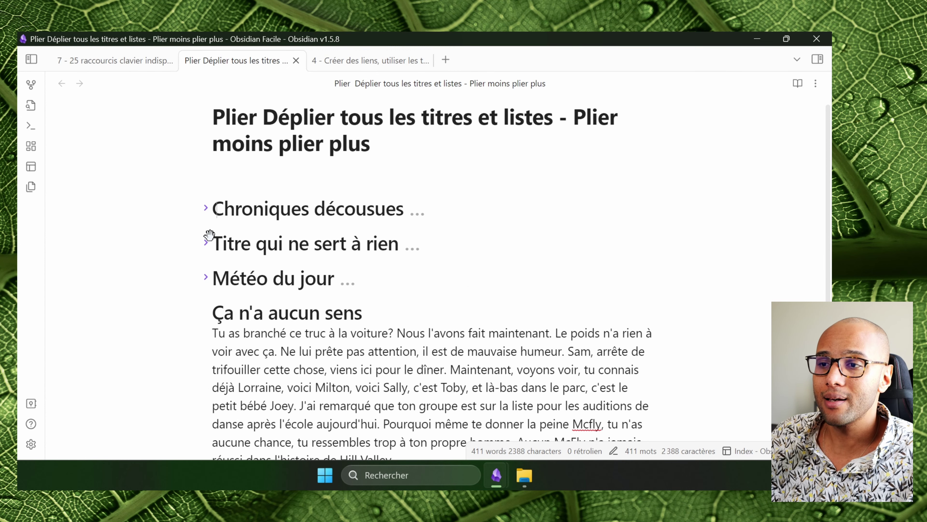
# Step: Unfold the "Chroniques décousues" heading, and fold and unfold its bullet "Tu ne dois voir personne ni parler à personne."
pyautogui.click(206, 207)
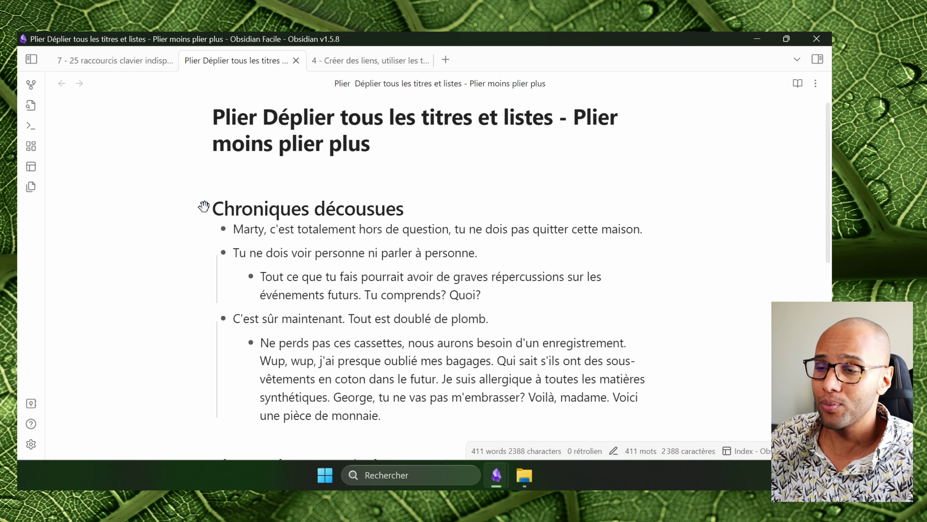
pyautogui.click(208, 252)
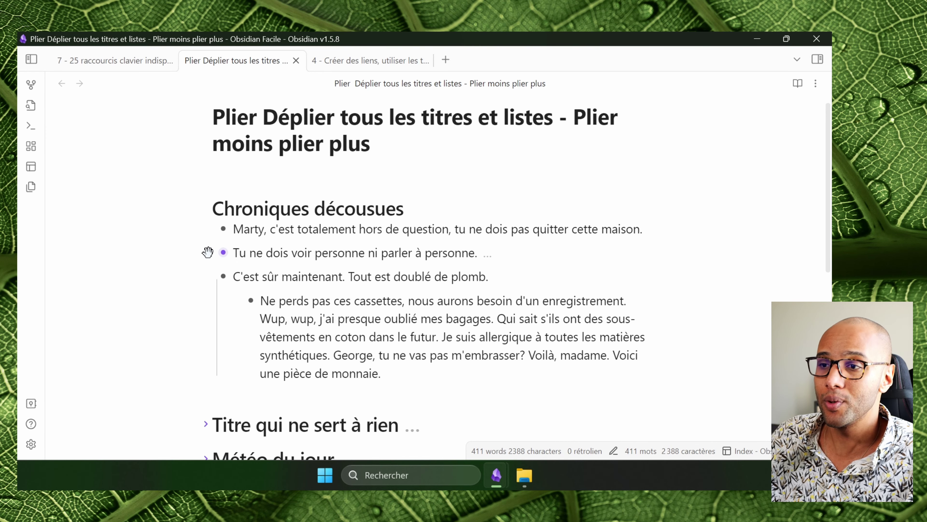
pyautogui.click(208, 252)
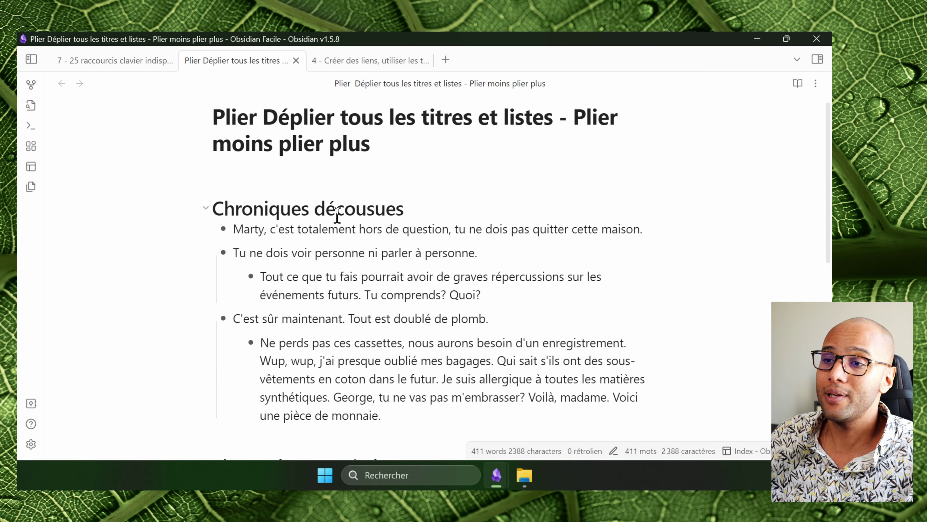
# Step: Fold all headings and lists in the note at once and unfold them all again
pyautogui.click(208, 203)
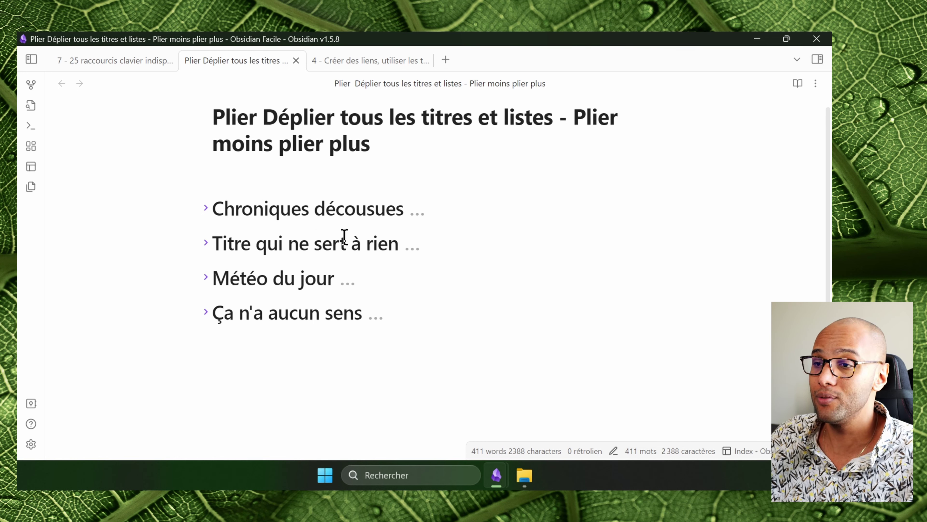
pyautogui.hotkey('ctrl', 'shift', 'Down')
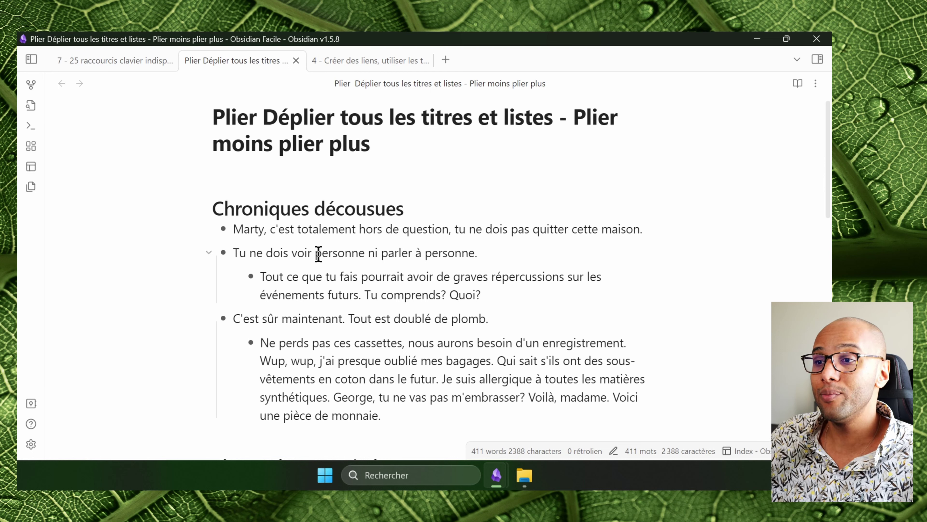
# Step: Fold only the "Chroniques décousues" heading at the text cursor and unfold it again
pyautogui.click(335, 209)
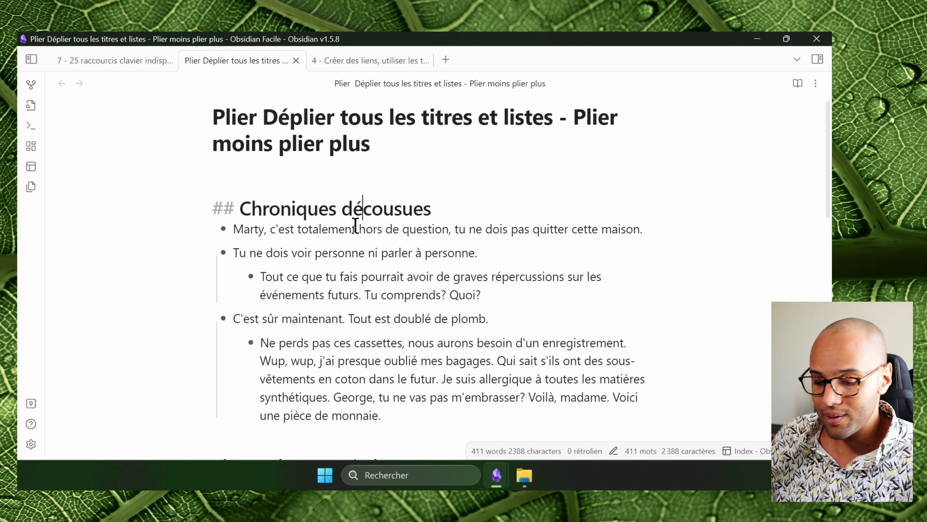
pyautogui.hotkey('ctrl', 'Up')
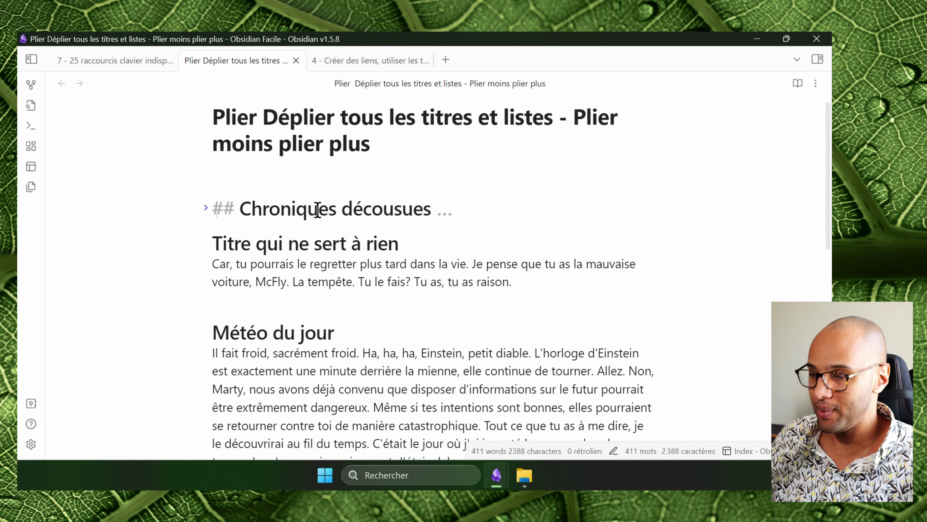
pyautogui.hotkey('ctrl', 'Down')
# Step: Place the text cursor on the bullet "Tu ne dois voir personne ni parler à personne." and fold and unfold its sub-item
pyautogui.press('Down')
pyautogui.press('Down')
pyautogui.press('Down')
pyautogui.press('Up')
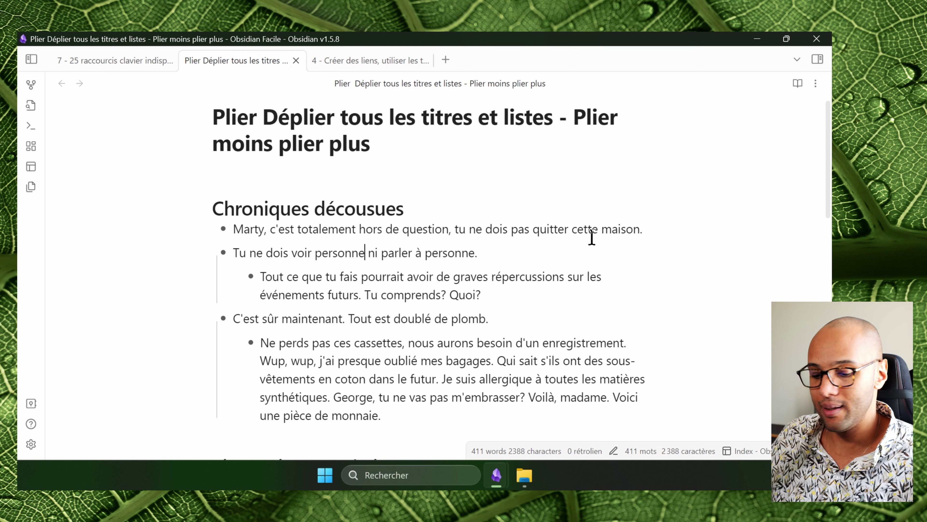
pyautogui.hotkey('ctrl', 'Up')
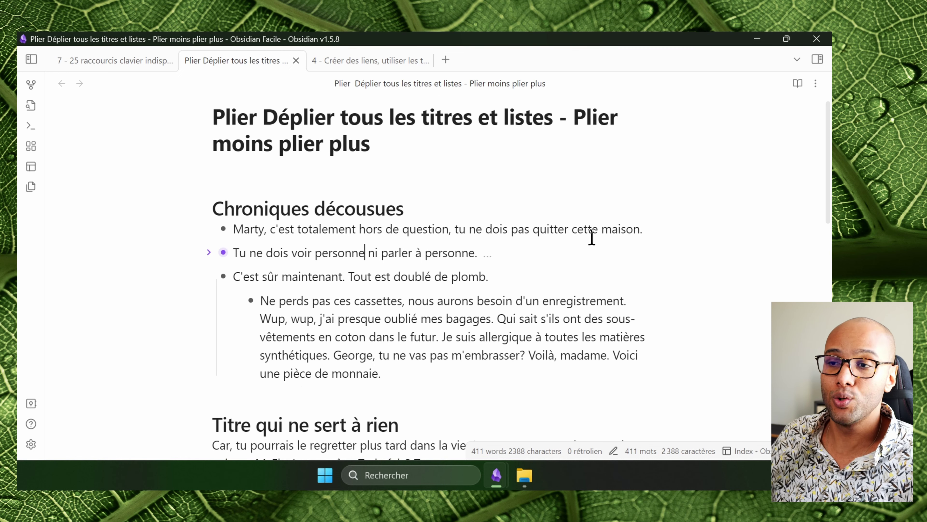
pyautogui.hotkey('ctrl', 'Down')
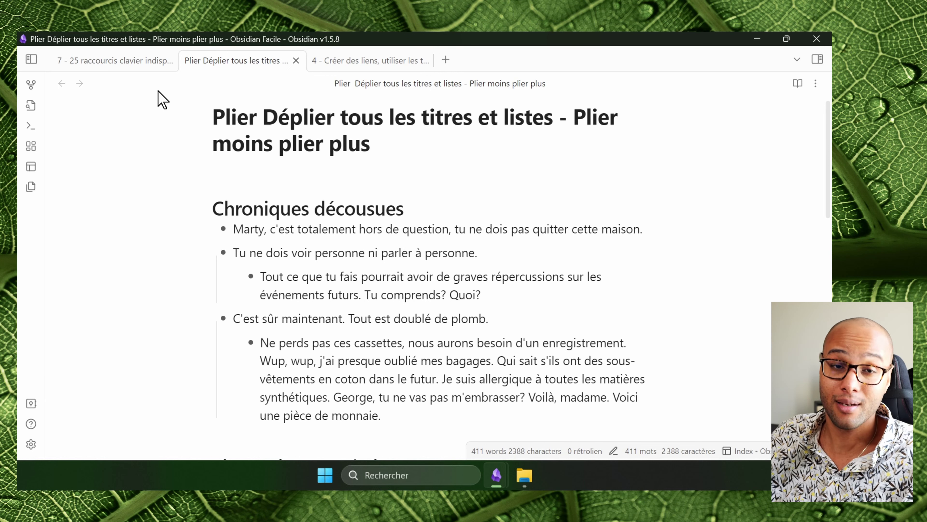
# Step: Return to the module 7 note, open the search across all files and hide the sidebar again
pyautogui.click(118, 59)
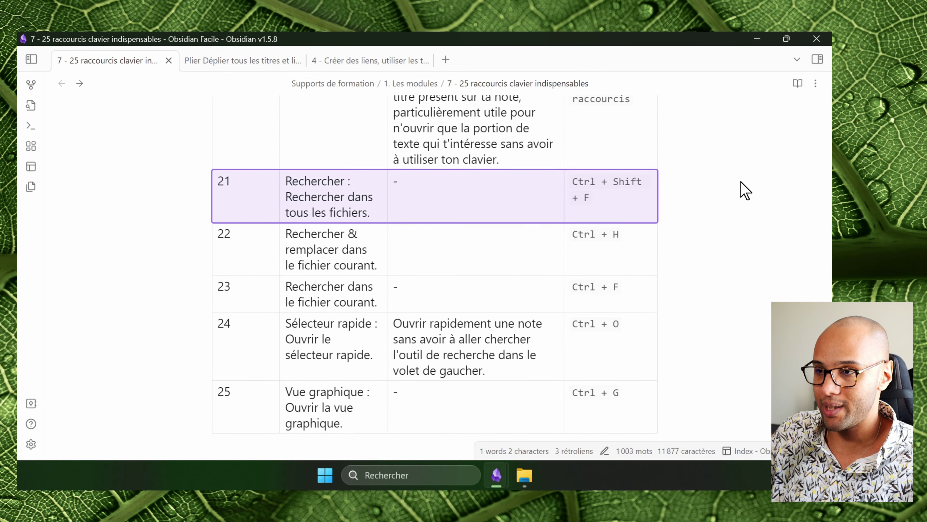
pyautogui.hotkey('ctrl', 'shift', 'f')
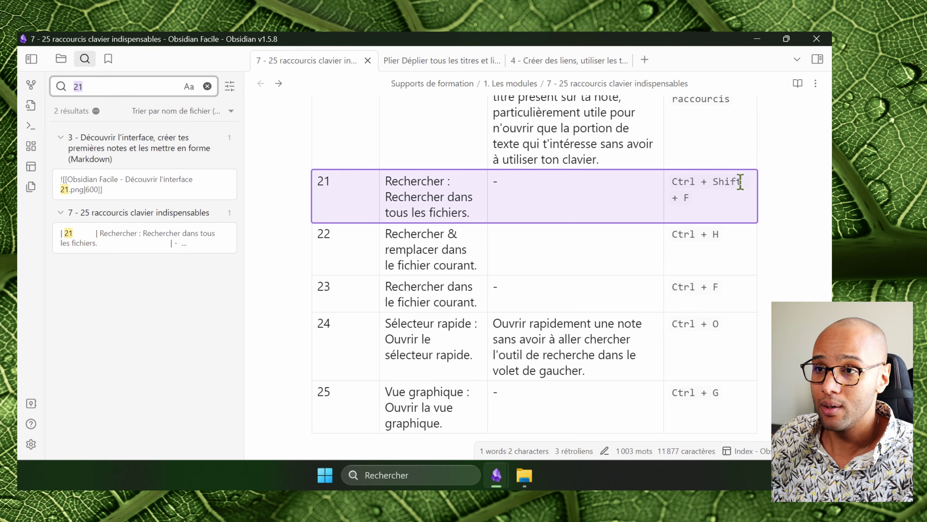
pyautogui.hotkey('ctrl', 'shift', 'l')
pyautogui.press('Down')
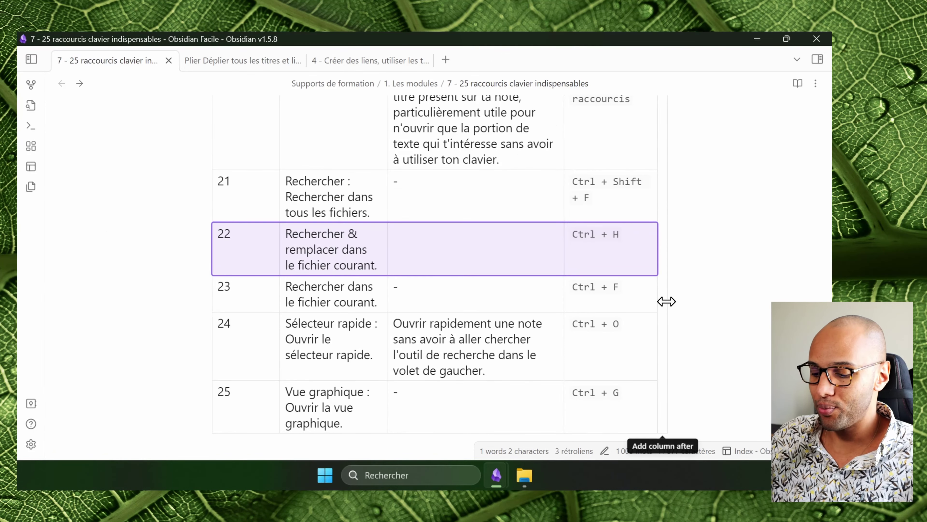
# Step: Open find and replace for the current file and switch to the plain search in the current file
pyautogui.hotkey('ctrl', 'h')
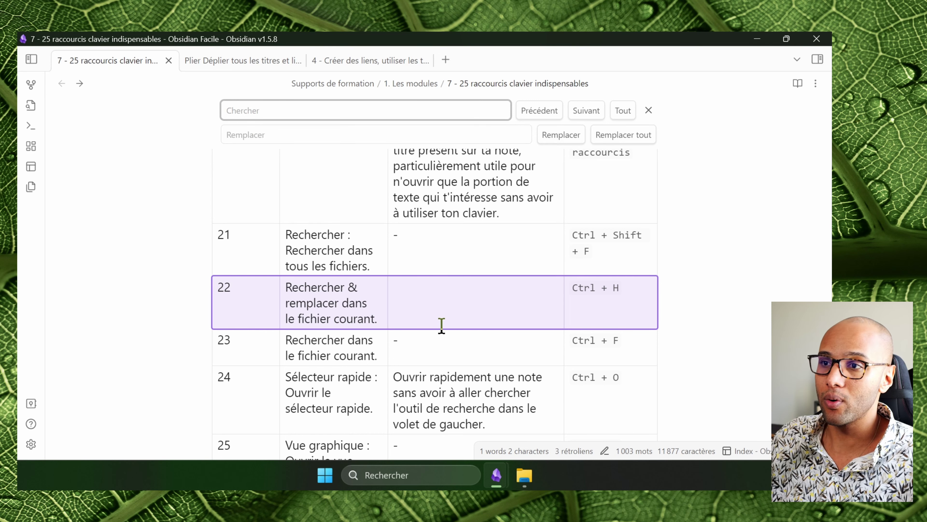
pyautogui.hotkey('ctrl', 'f')
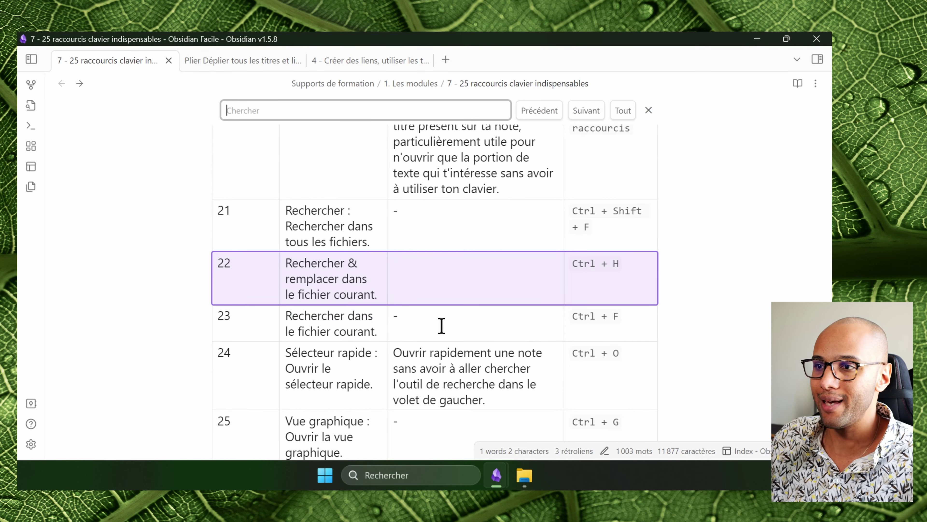
pyautogui.click(391, 302)
pyautogui.scroll(-2, 392, 302)
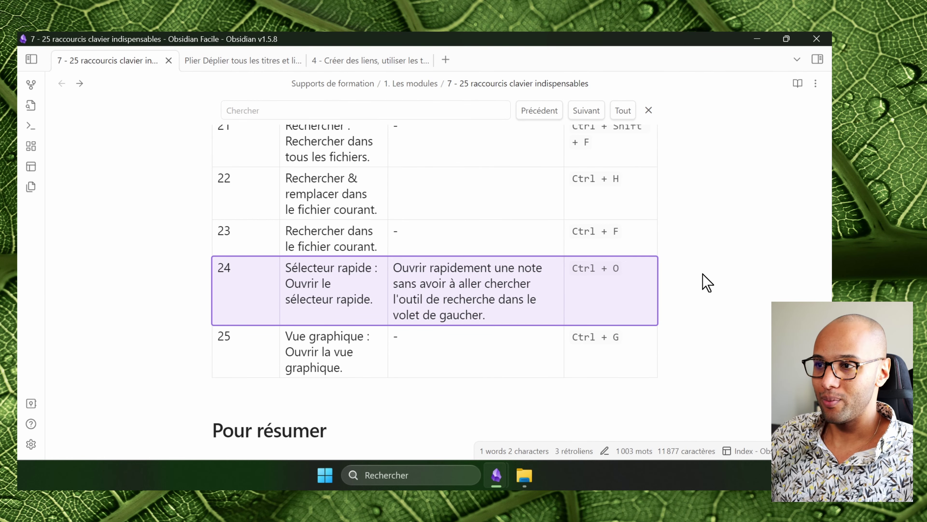
# Step: Open and dismiss the quick switcher, and open the graph view
pyautogui.hotkey('ctrl', 'o')
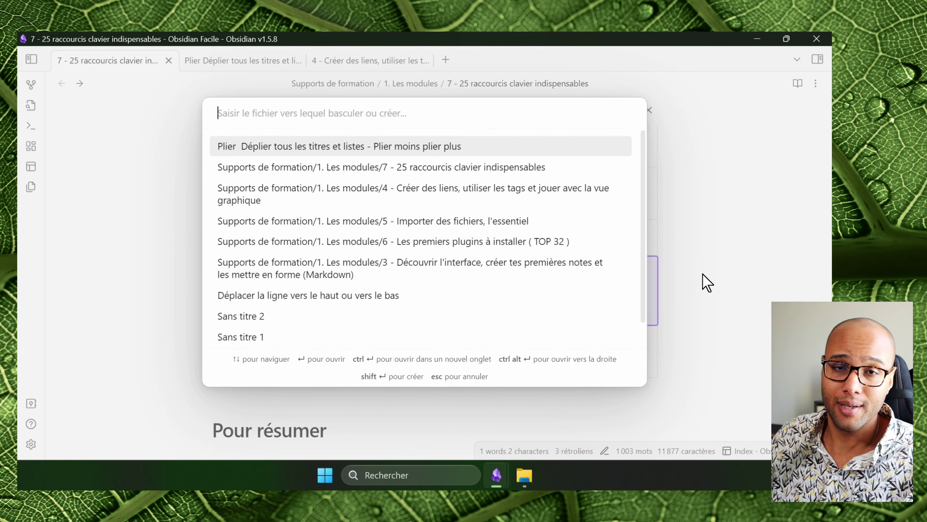
pyautogui.press('Escape')
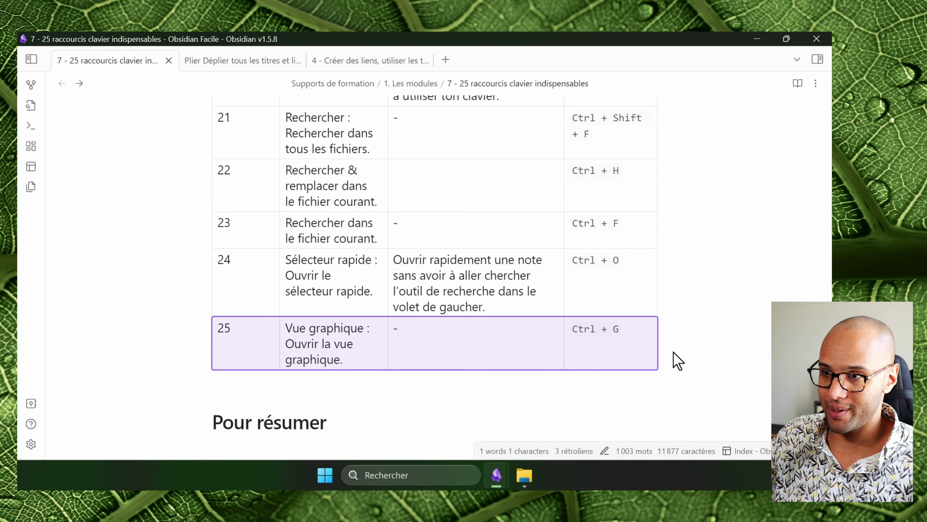
pyautogui.hotkey('ctrl', 'g')
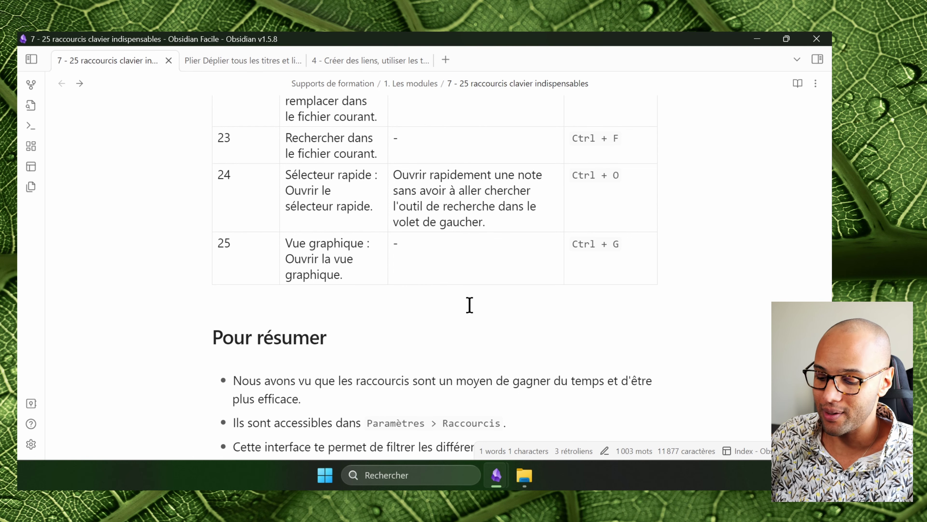
# Step: Open the command palette over the "Pour résumer" part of the module 7 note
pyautogui.hotkey('ctrl', 'p')
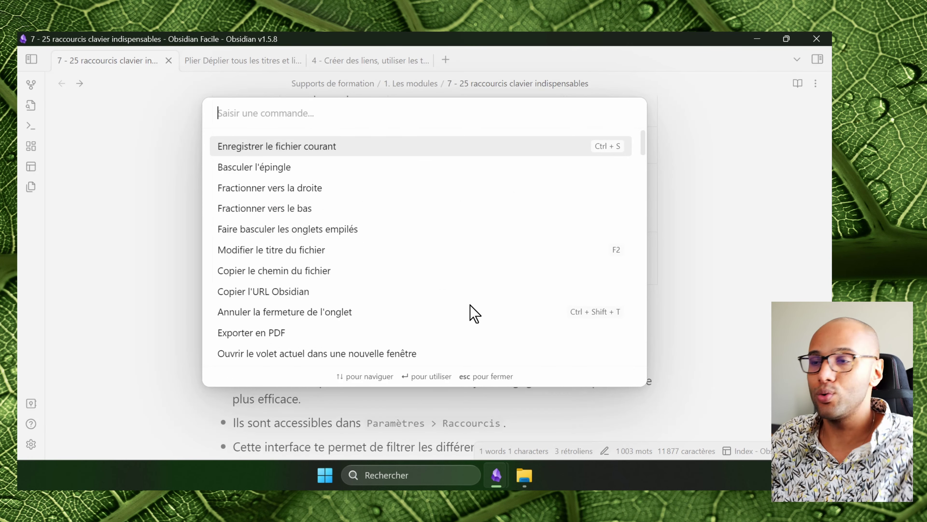